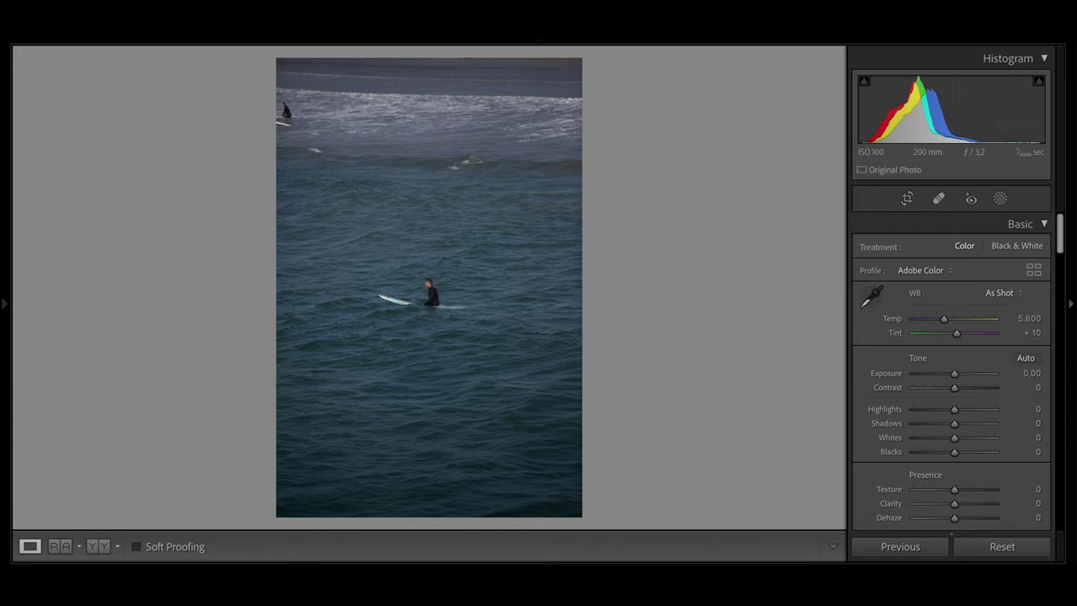
Step: Browse through the palm tree and skateboarder photos, then return to the surfer photo
key(Right)
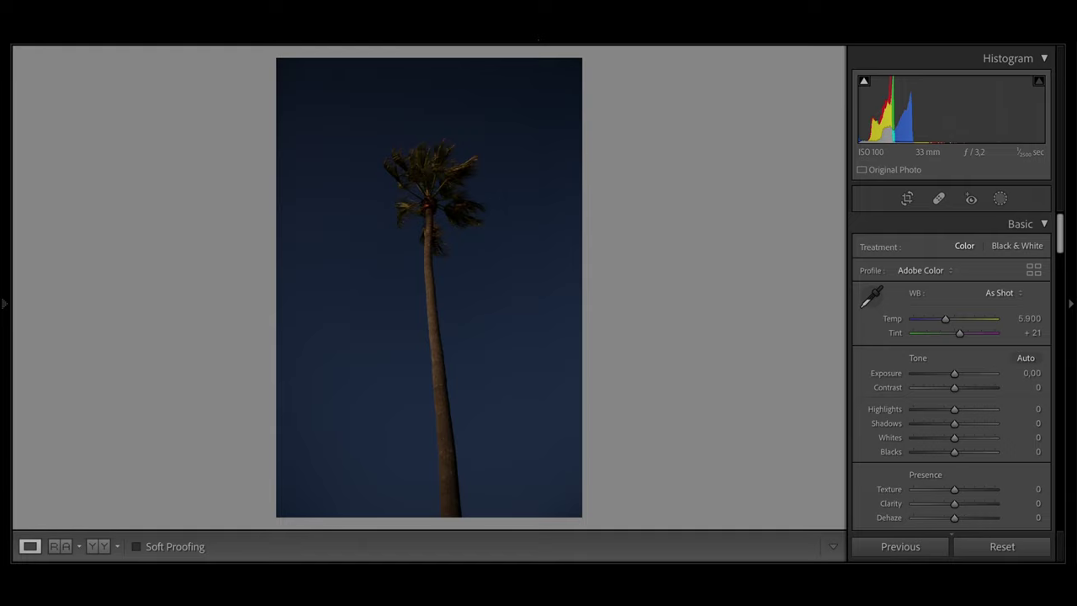
key(Right)
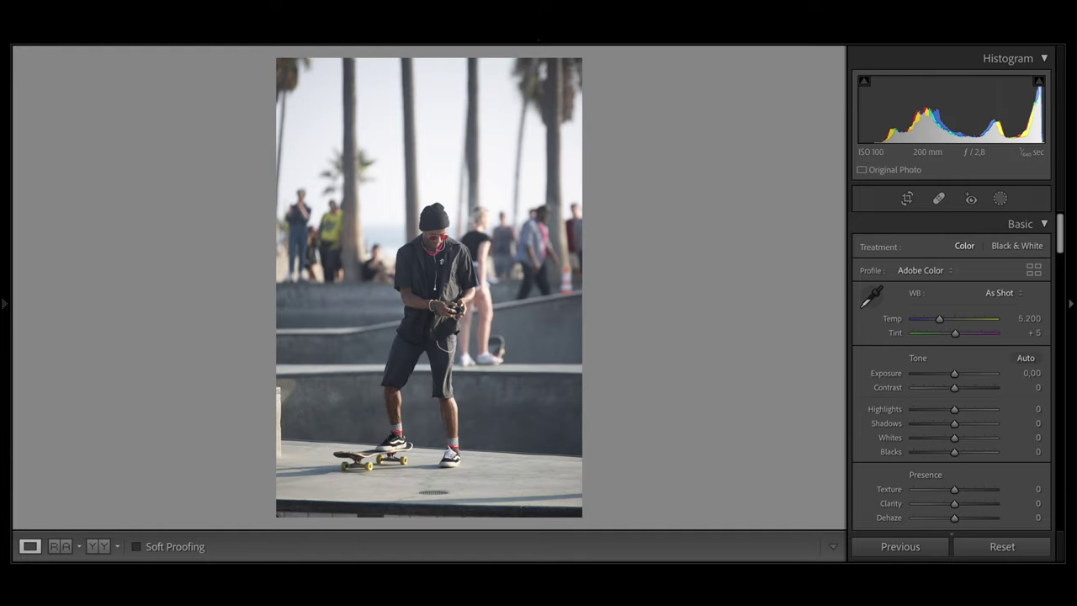
key(Right)
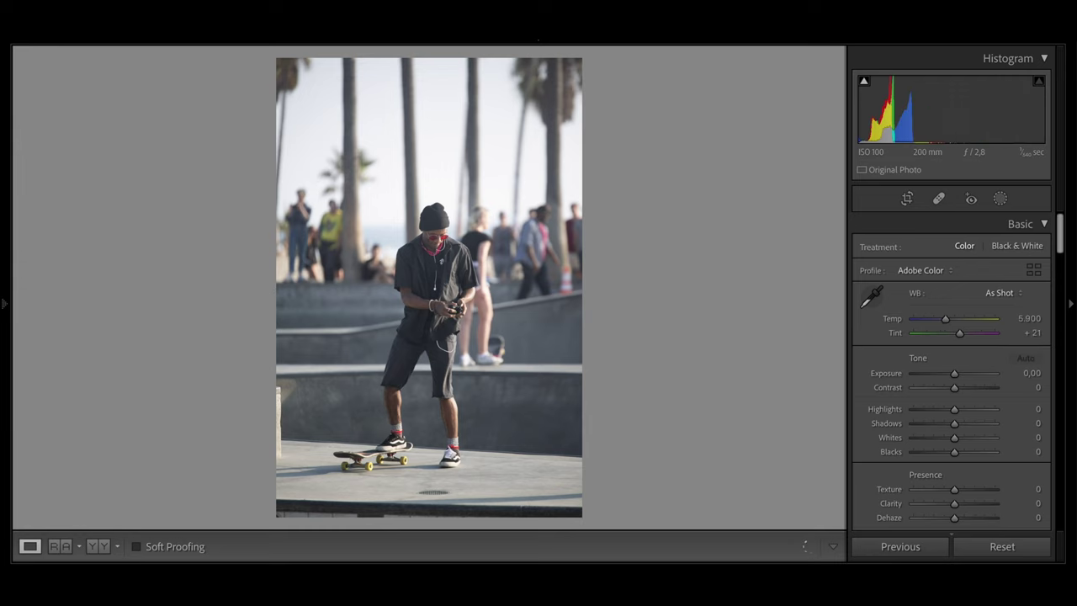
key(Right)
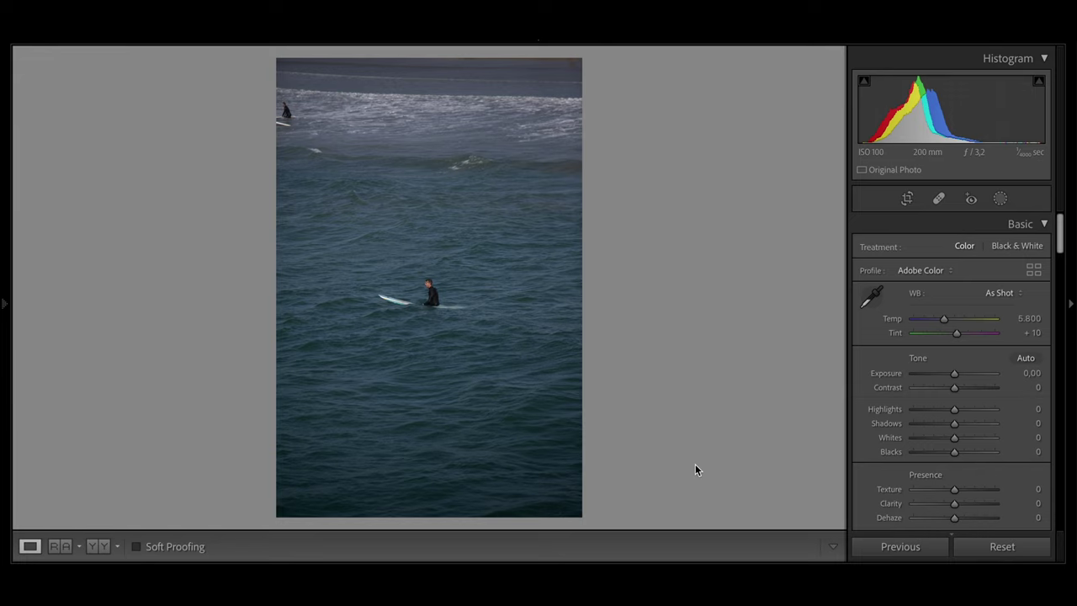
Step: Crop the surfer photo to 4 x 5 / 8 x 10, moving the surfer higher and tightening the top
click(907, 199)
click(992, 249)
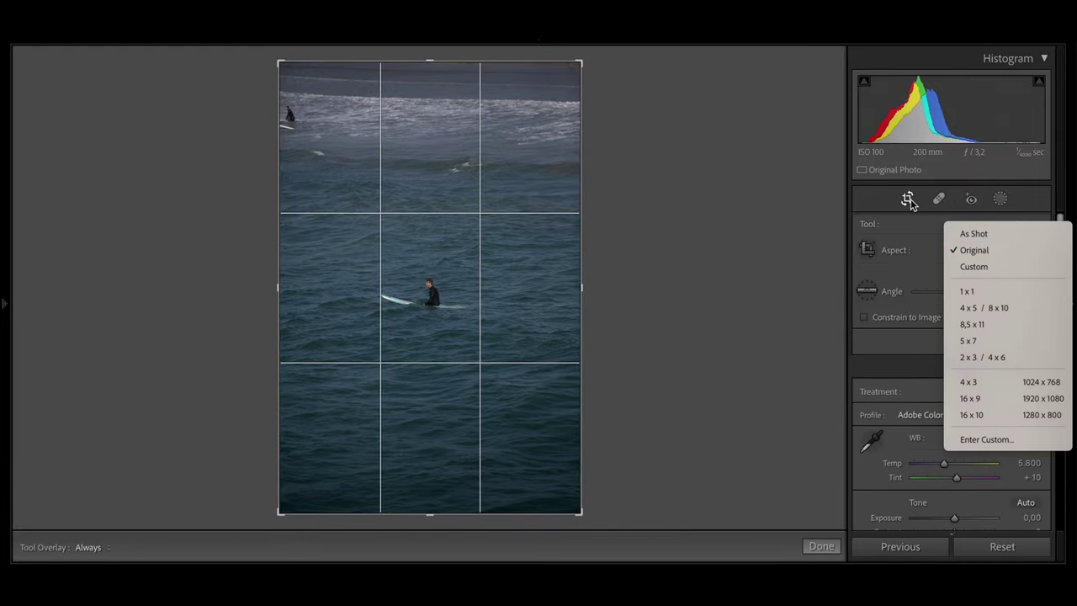
click(968, 310)
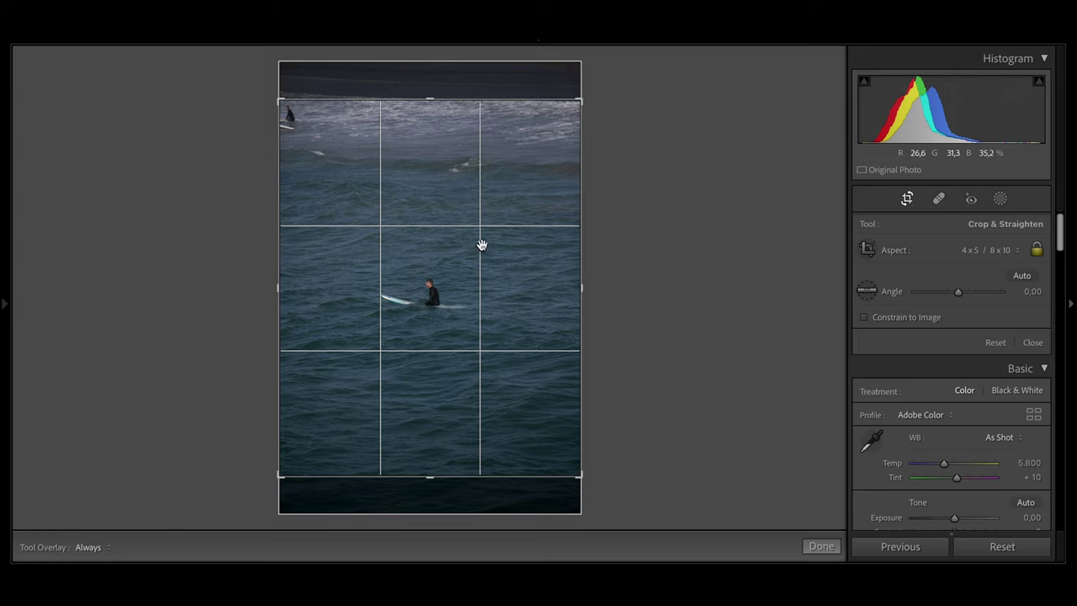
drag(423, 304, 423, 264)
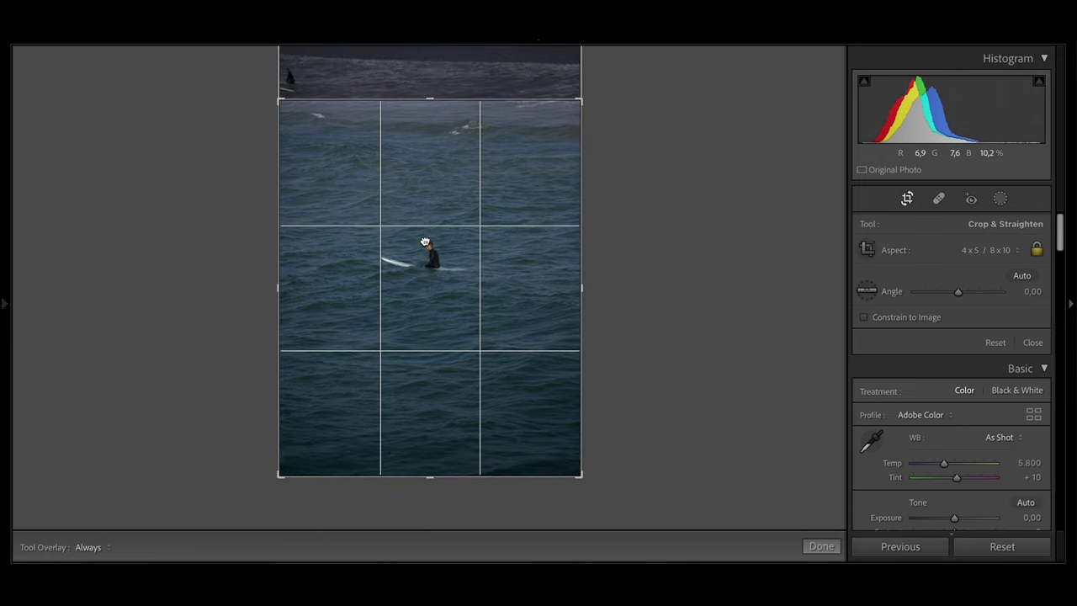
drag(429, 99, 425, 124)
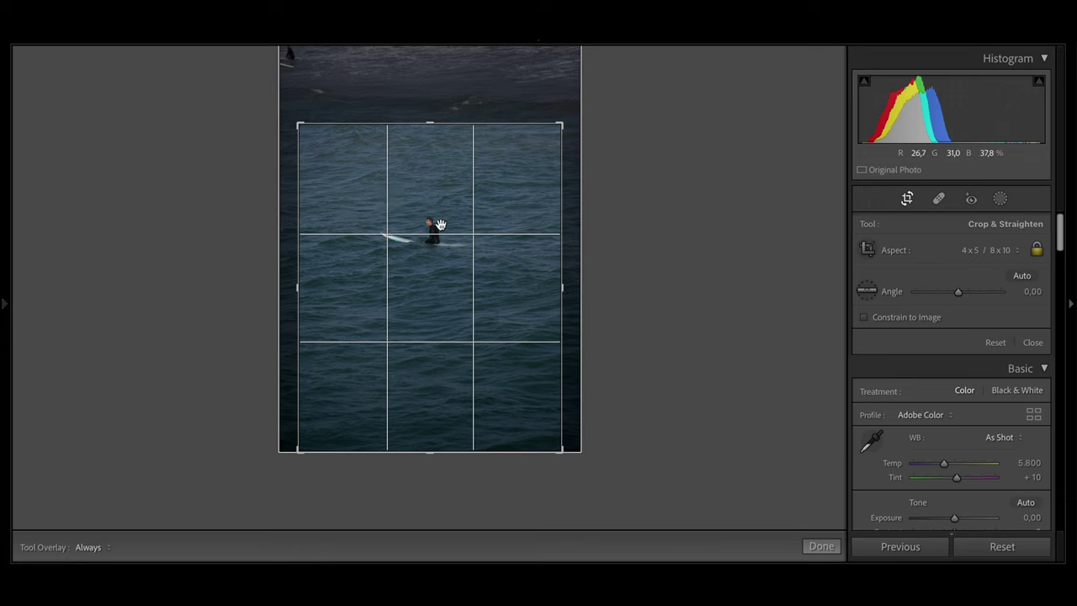
drag(431, 128, 429, 130)
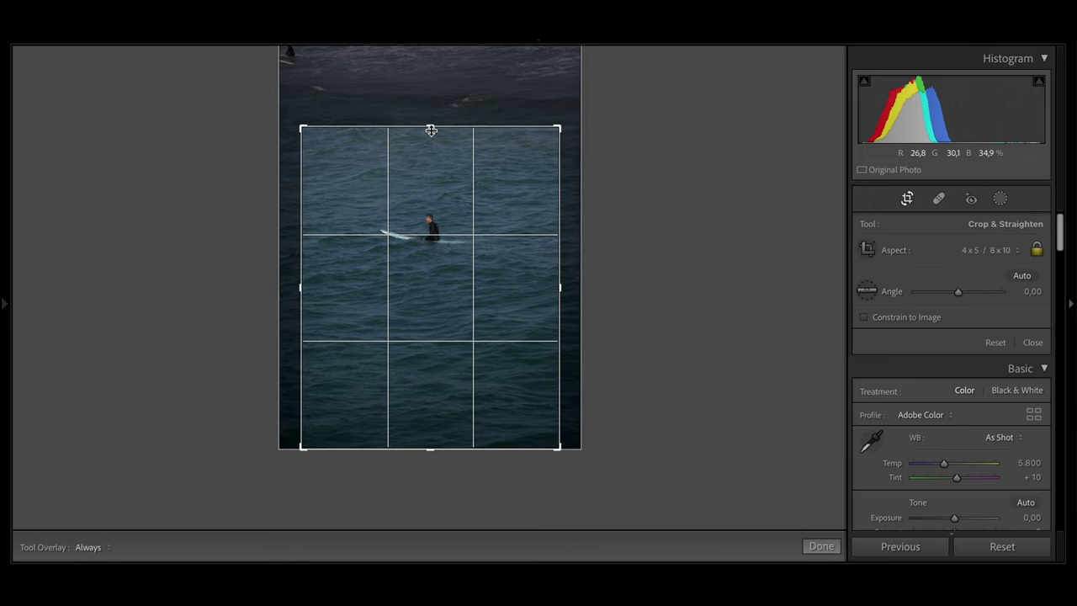
key(Return)
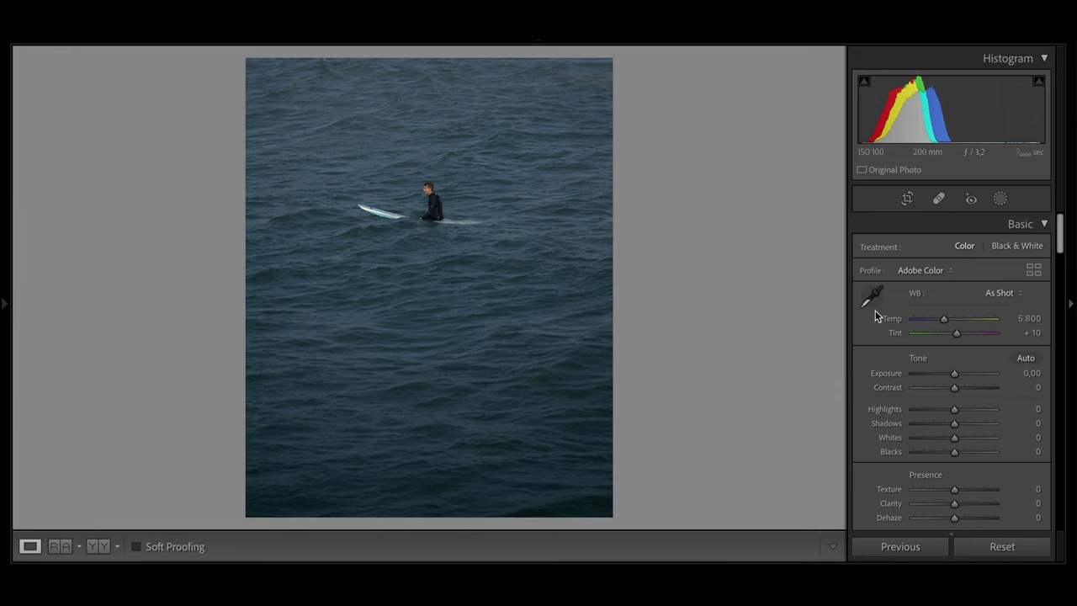
Step: Try Auto and Daylight, settle on Cloudy white balance (Temp 6,500), and raise Exposure to +0.98
scroll(929, 387, down, 1)
scroll(930, 387, up, 1)
click(1004, 293)
click(998, 311)
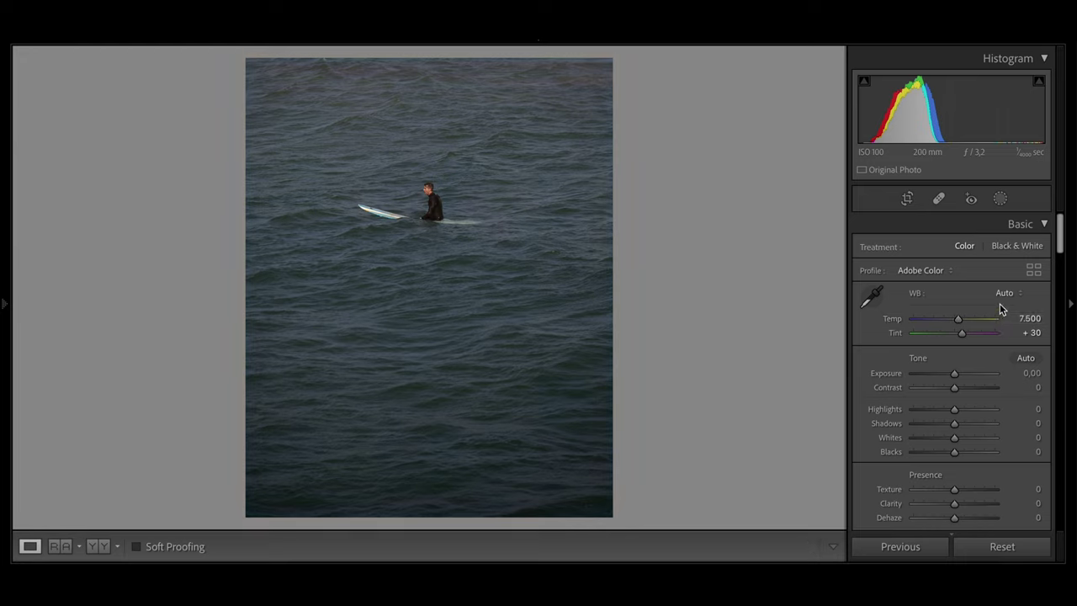
click(1003, 293)
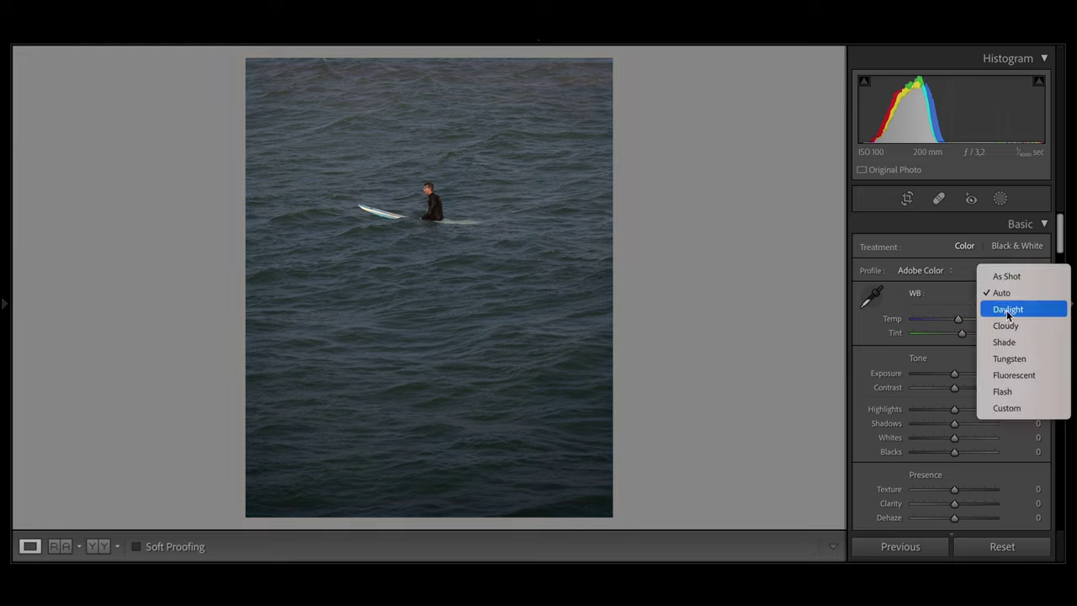
click(1006, 309)
click(1000, 300)
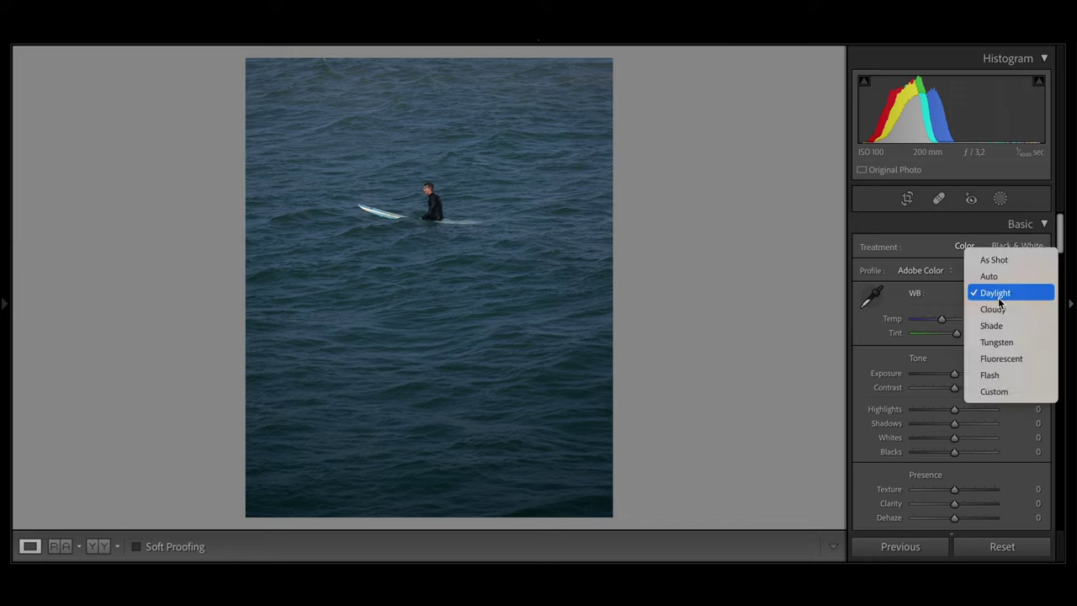
click(998, 308)
click(998, 301)
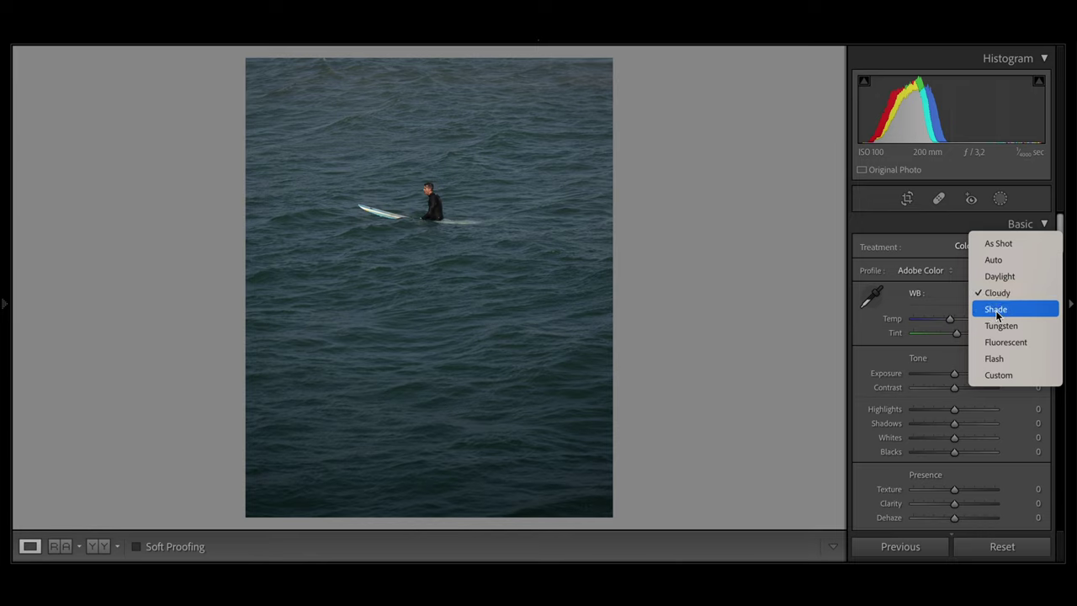
click(949, 301)
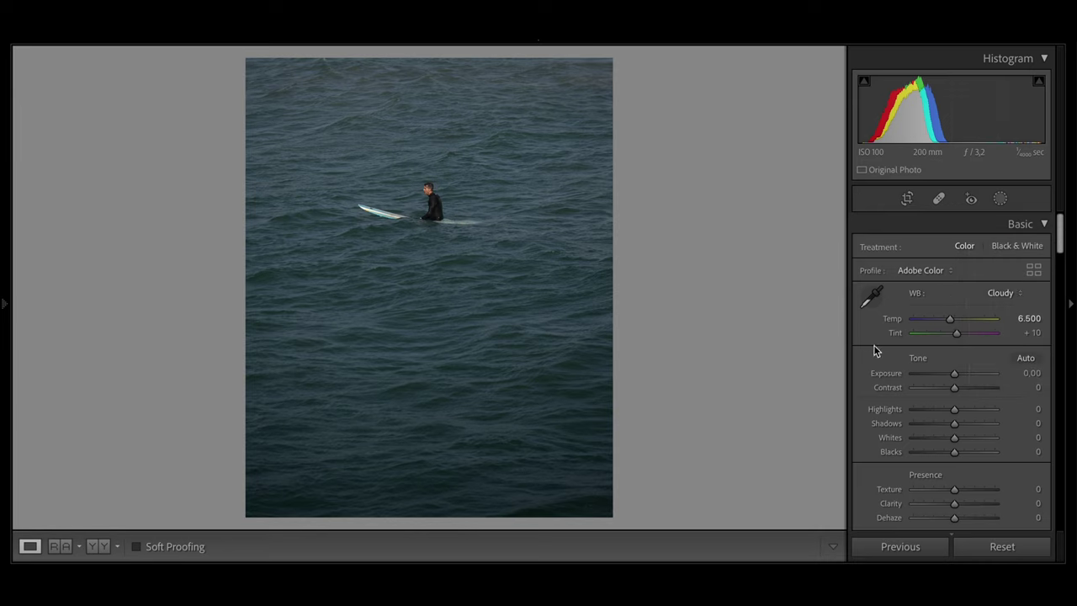
scroll(894, 378, down, 1)
scroll(954, 347, up, 10)
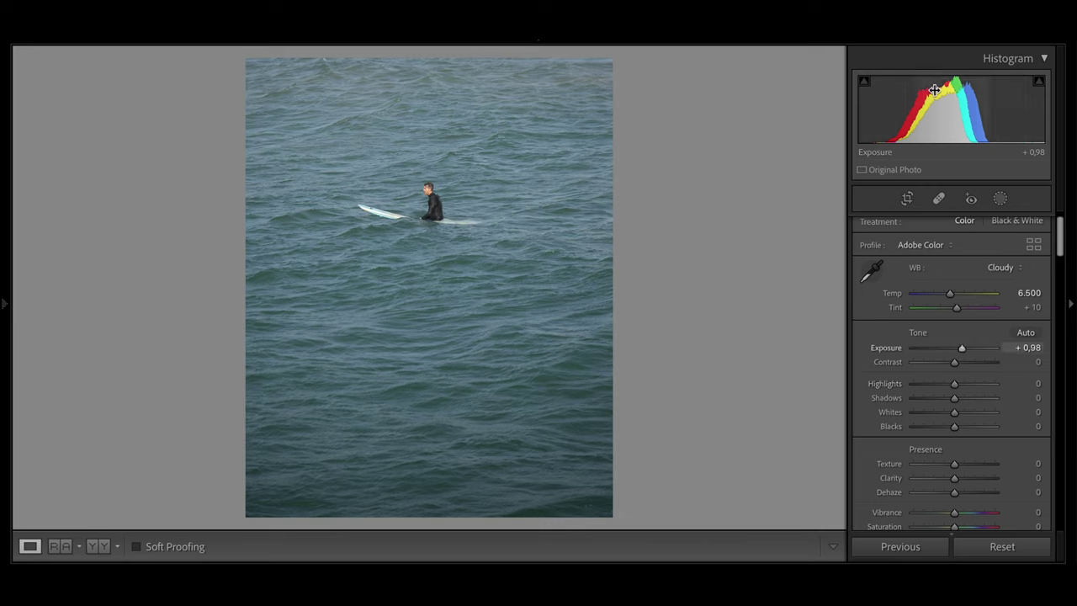
Step: Fine-tune the surfer photo's Exposure to +1.08
key(Up)
key(Up)
key(Up)
key(Up)
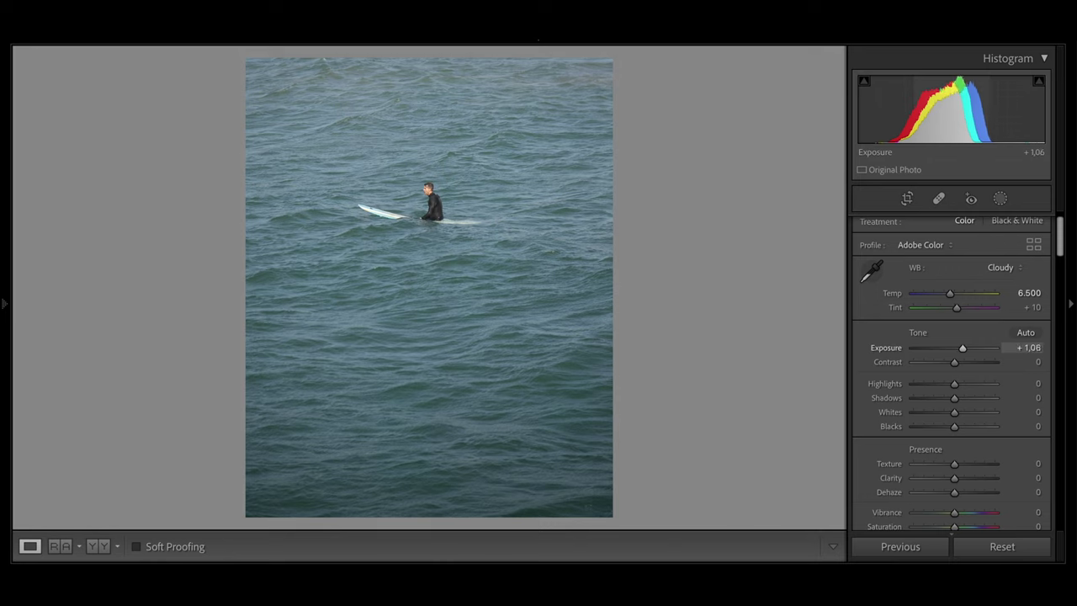
key(Up)
key(Up)
key(Down)
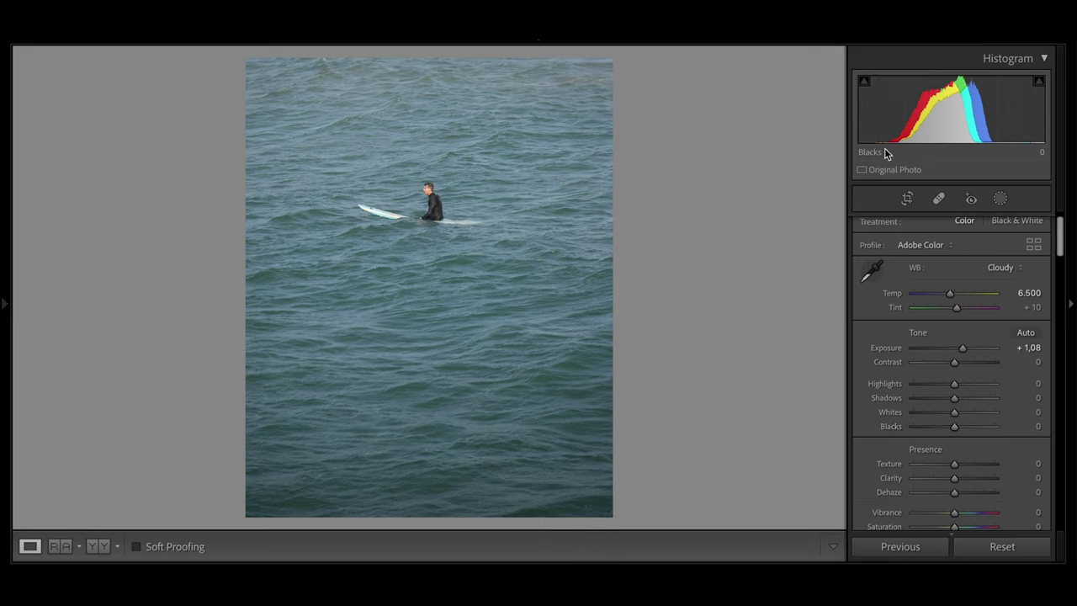
Step: Pull Highlights down to -13 and bring the Tone Curve panel into view
scroll(871, 370, down, 2)
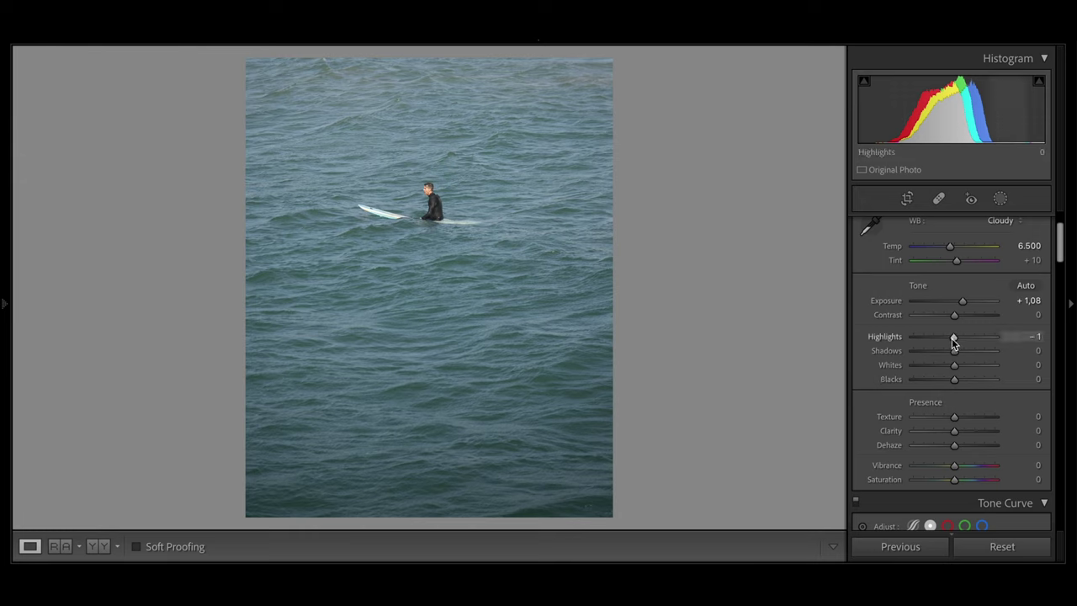
drag(952, 338, 946, 343)
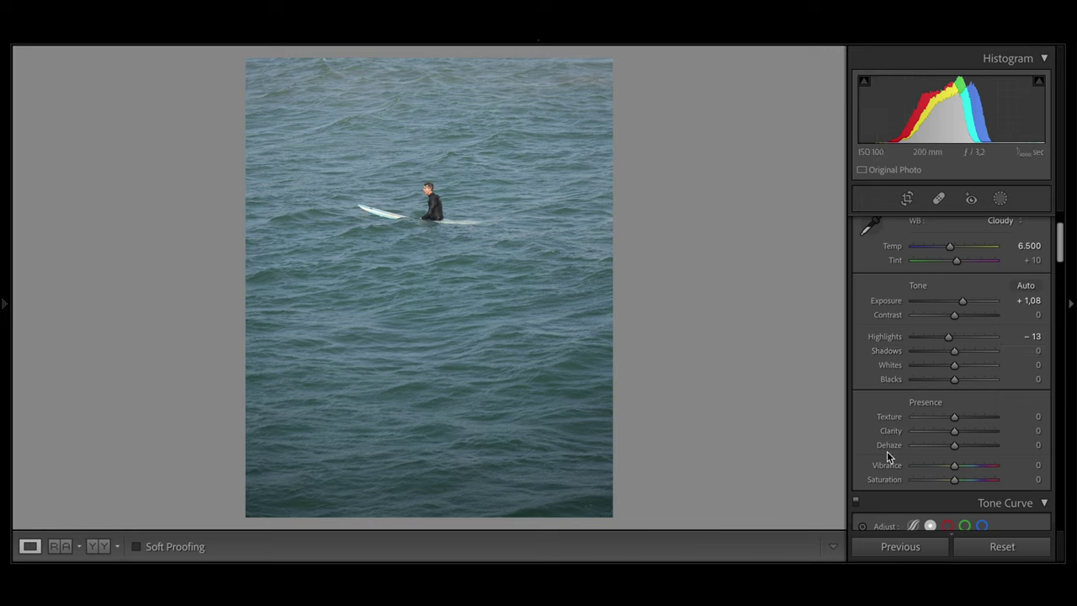
scroll(890, 421, down, 3)
scroll(887, 402, up, 2)
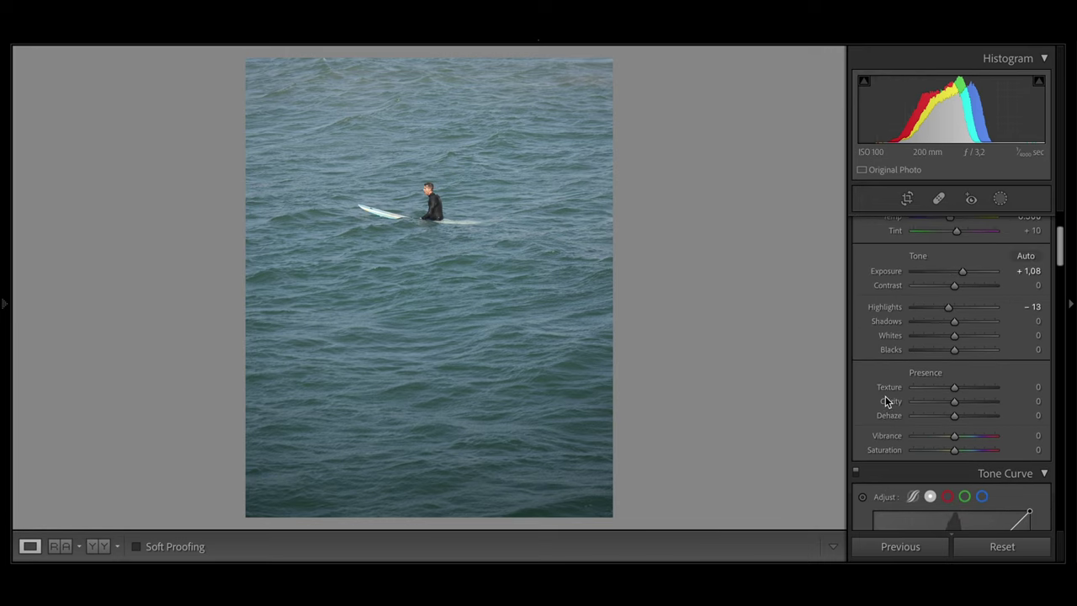
scroll(879, 438, down, 5)
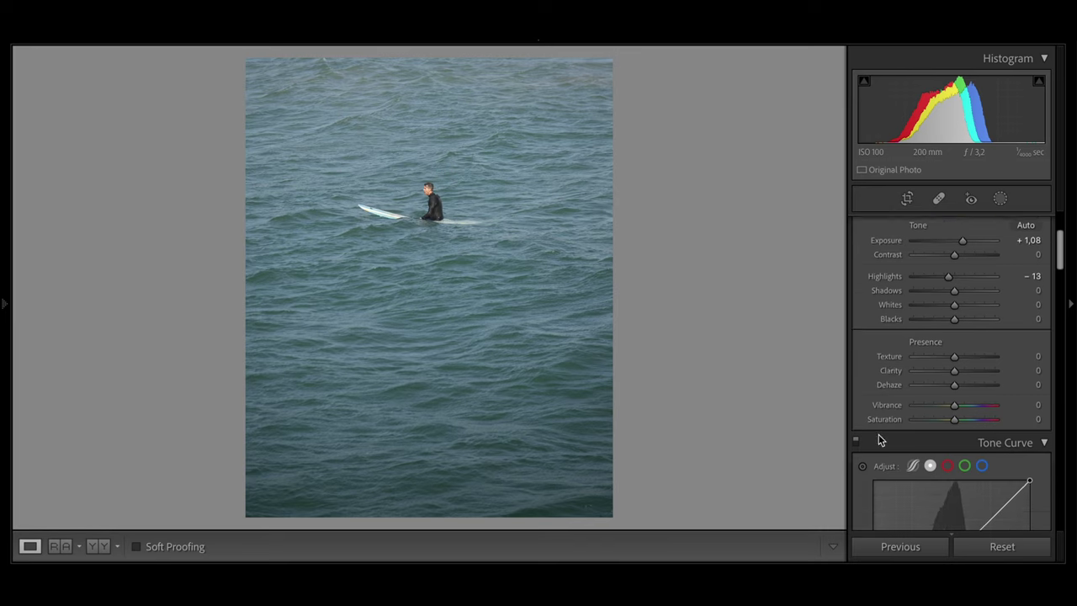
scroll(897, 483, down, 1)
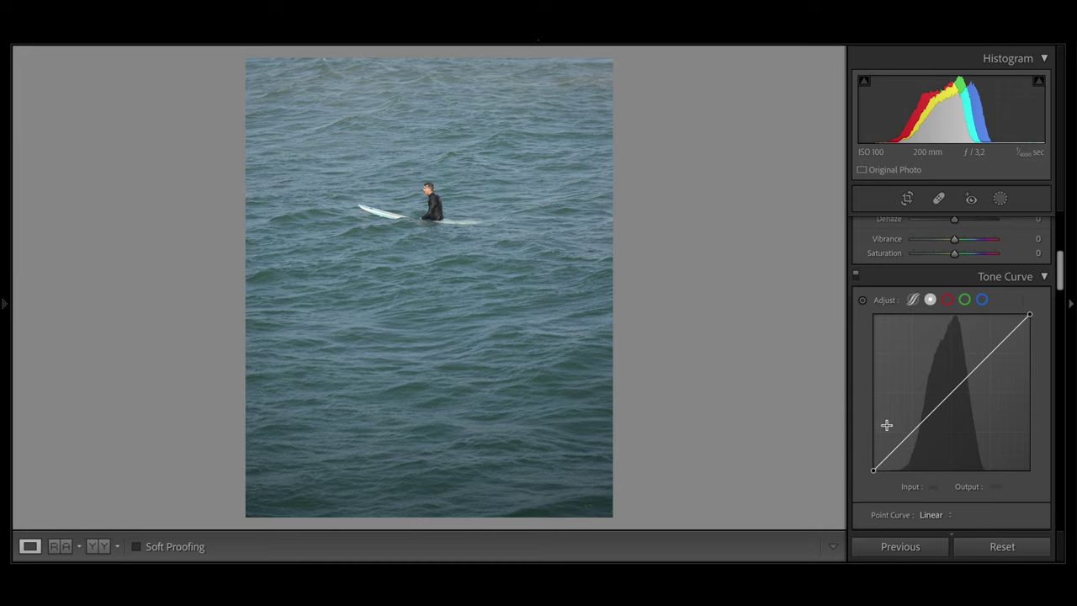
Step: Shape an S-curve, dropping the shadow point to Input 65 / Output 43, and compare Before/After
drag(910, 433, 909, 444)
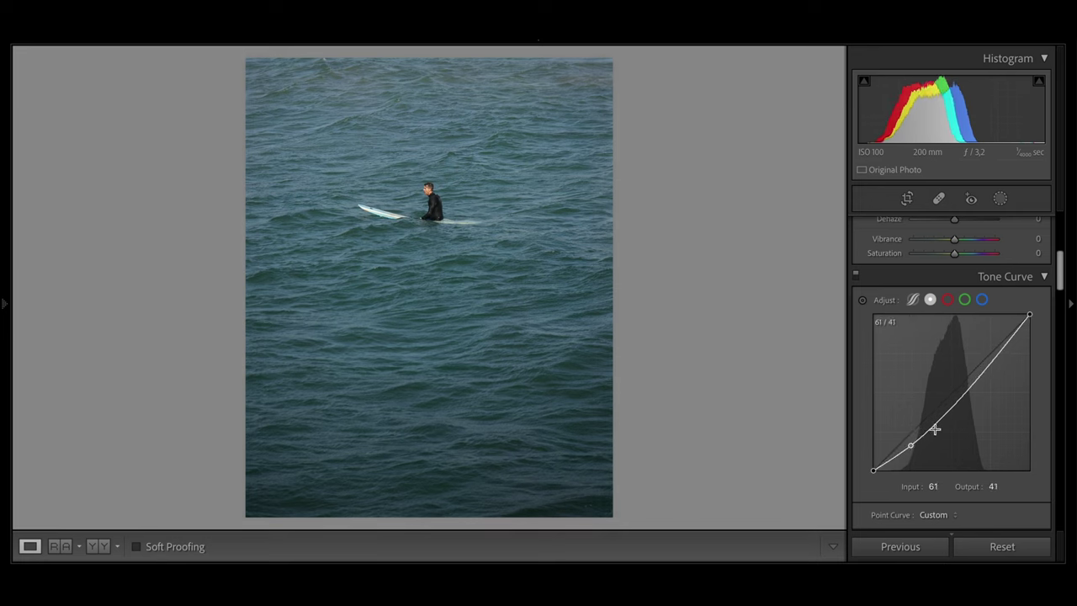
drag(955, 408, 950, 392)
drag(988, 356, 991, 345)
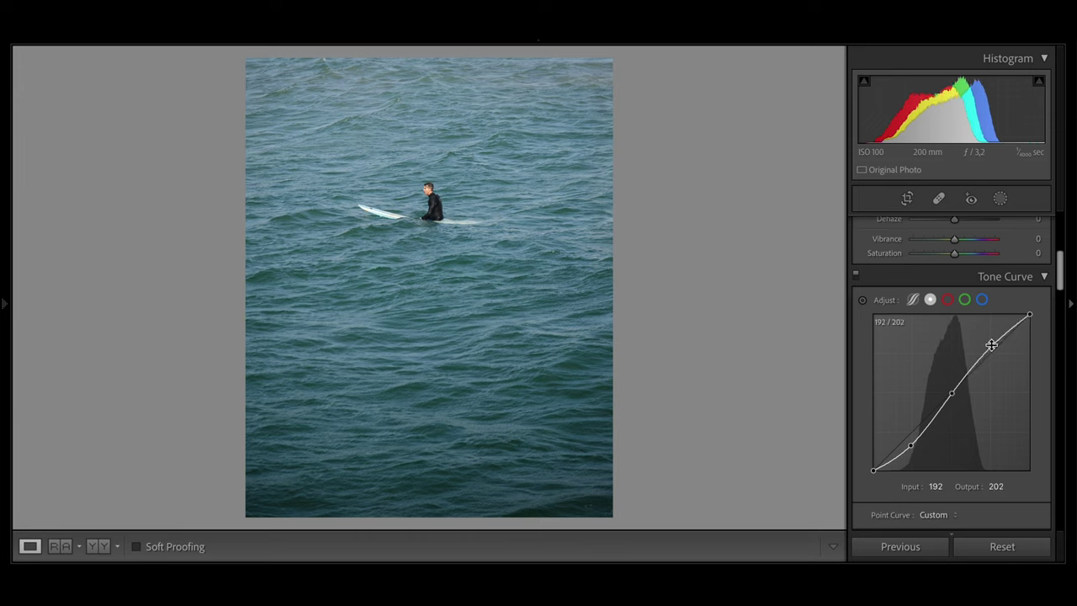
mouse_move(952, 392)
mouse_down()
mouse_move(953, 402)
mouse_move(950, 392)
mouse_up()
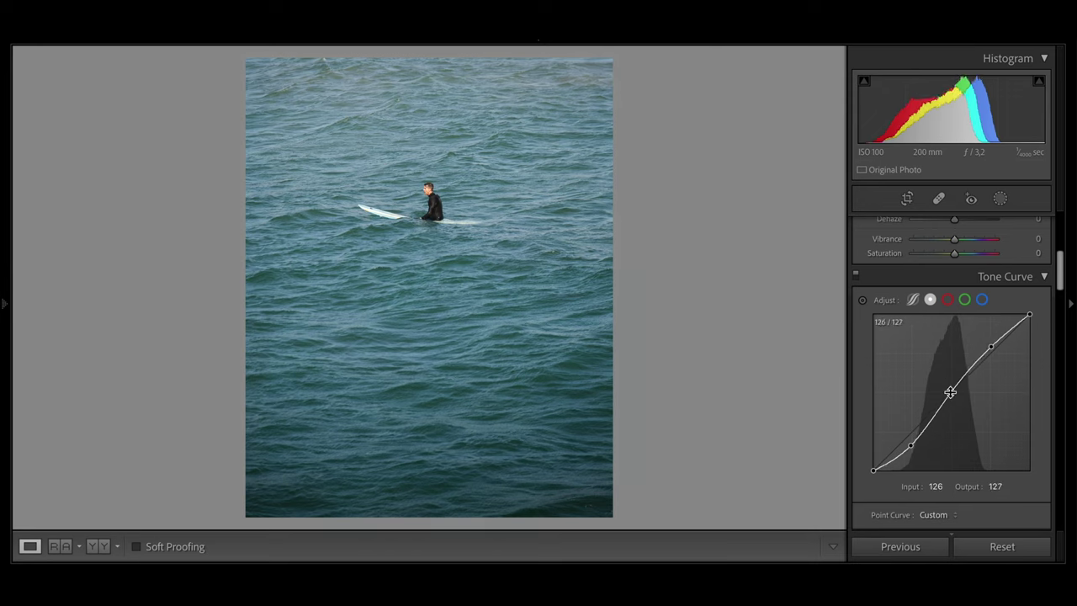
drag(911, 445, 912, 444)
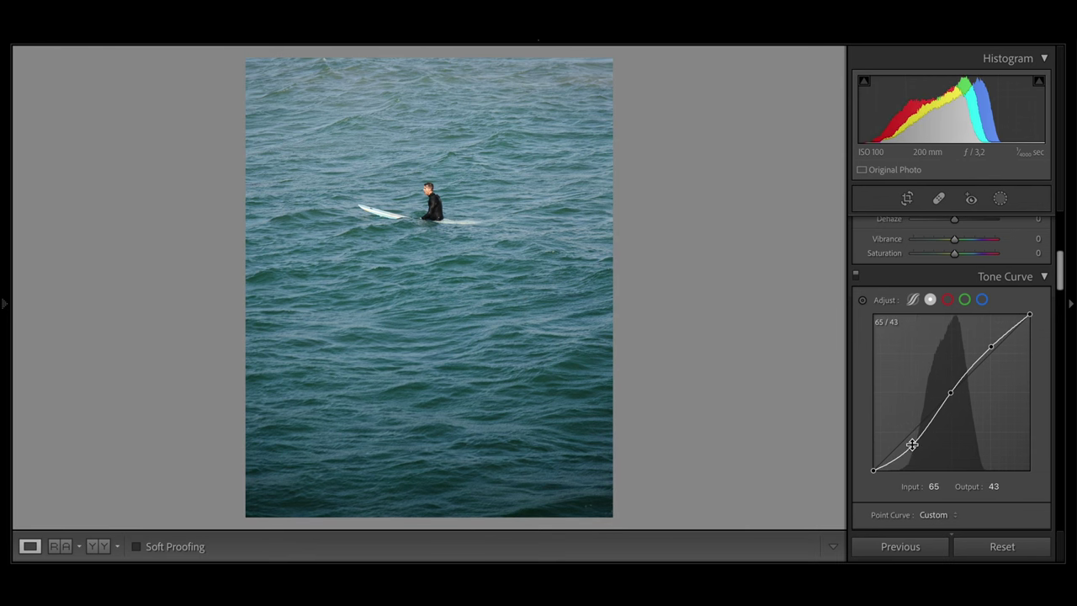
key(y)
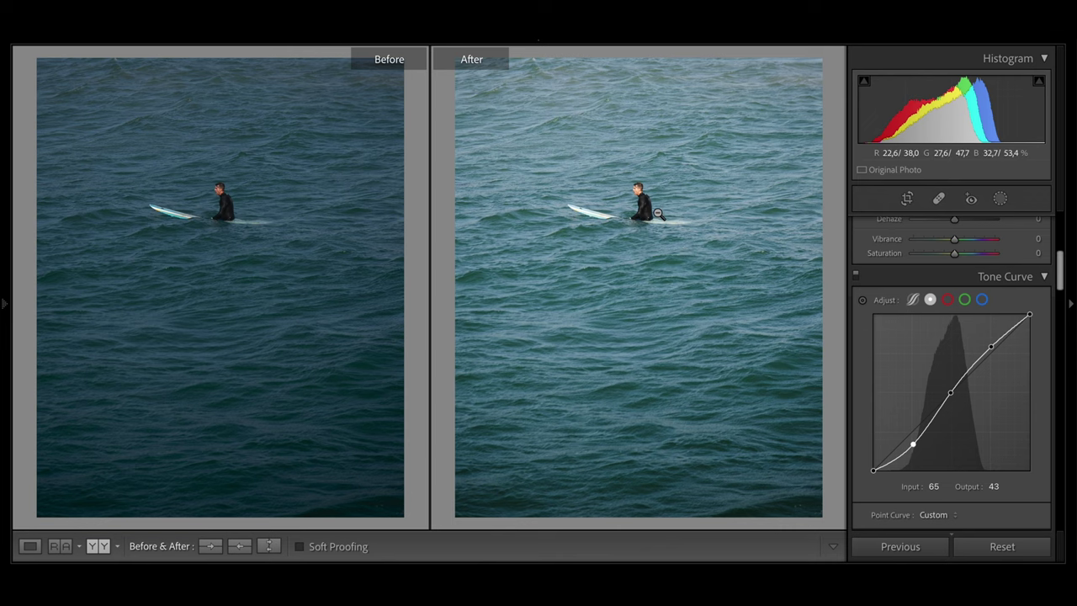
key(y)
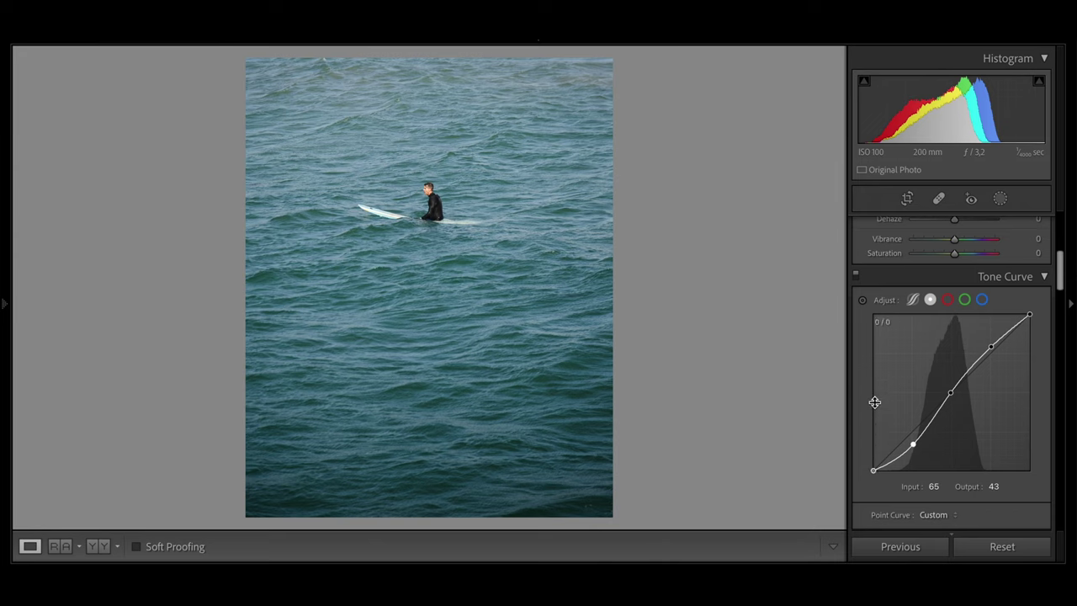
scroll(873, 397, up, 1)
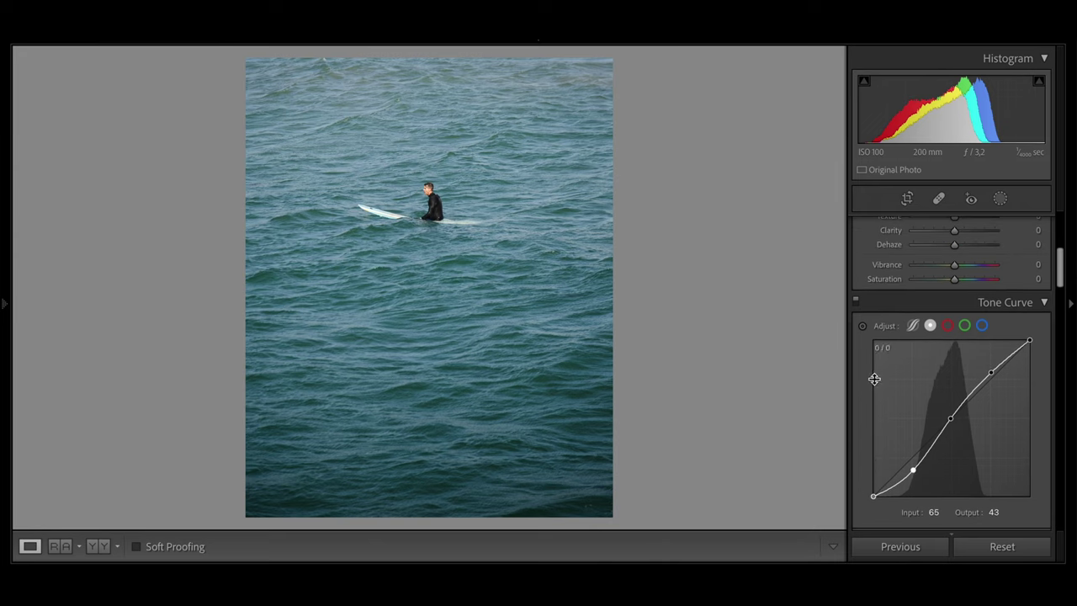
scroll(867, 383, up, 8)
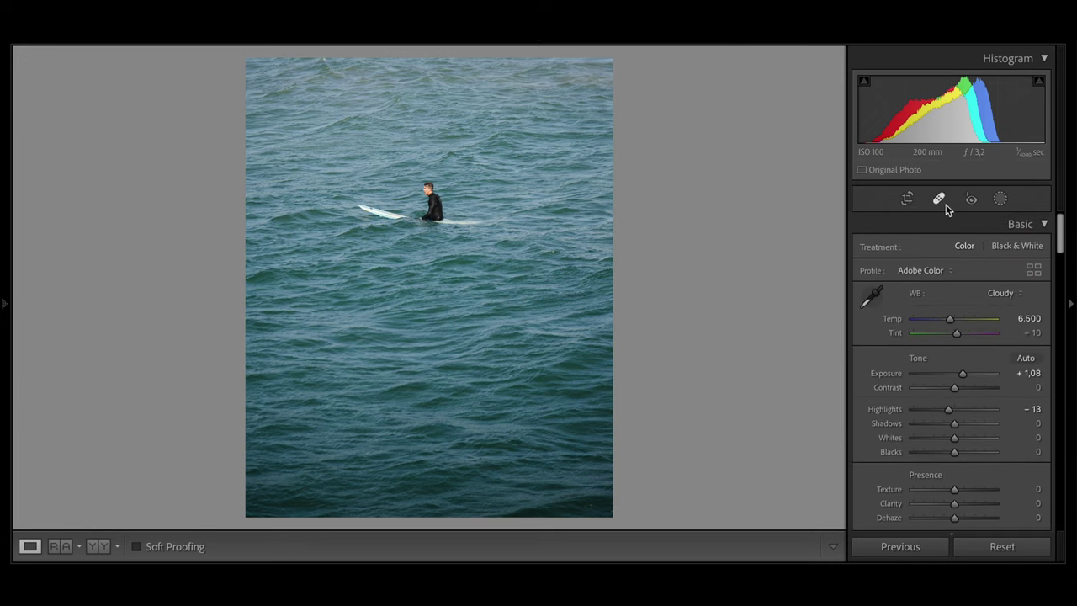
Step: Add a new Linear Gradient mask to the surfer photo from the Masking panel
click(1000, 201)
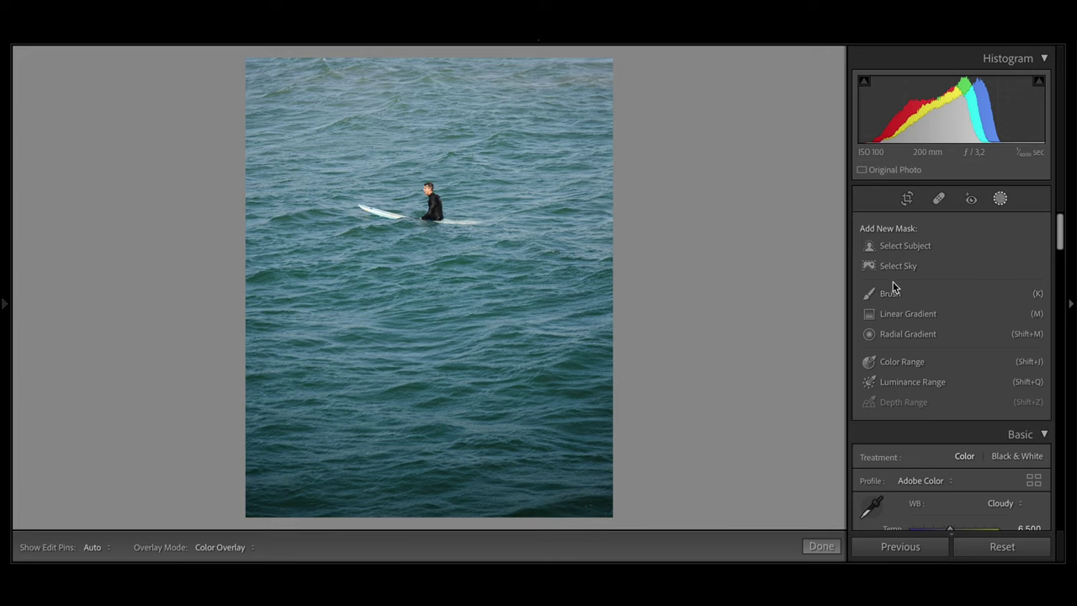
click(1004, 203)
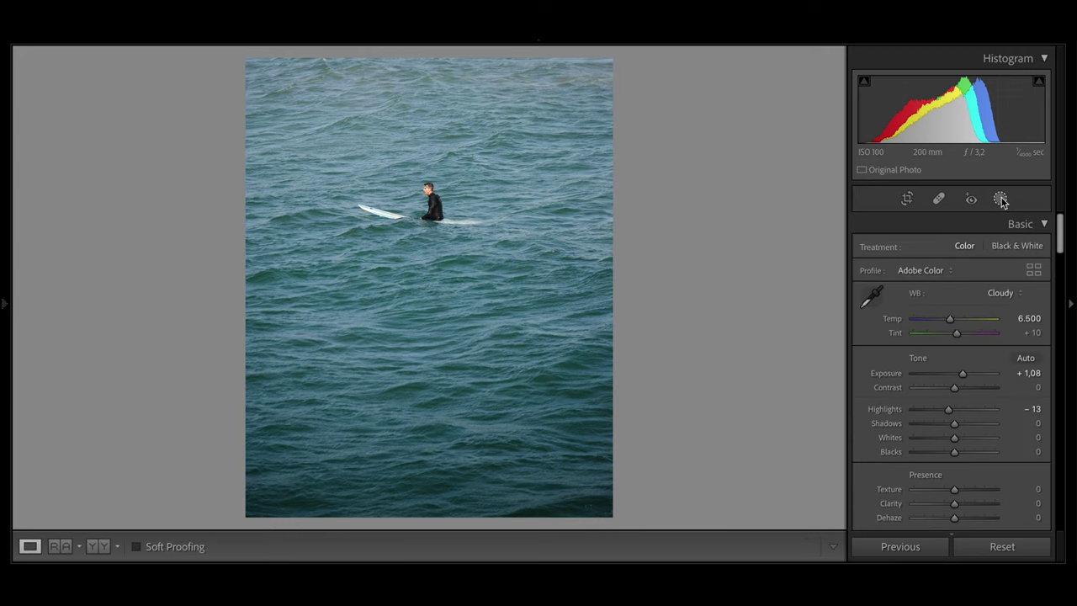
click(1001, 199)
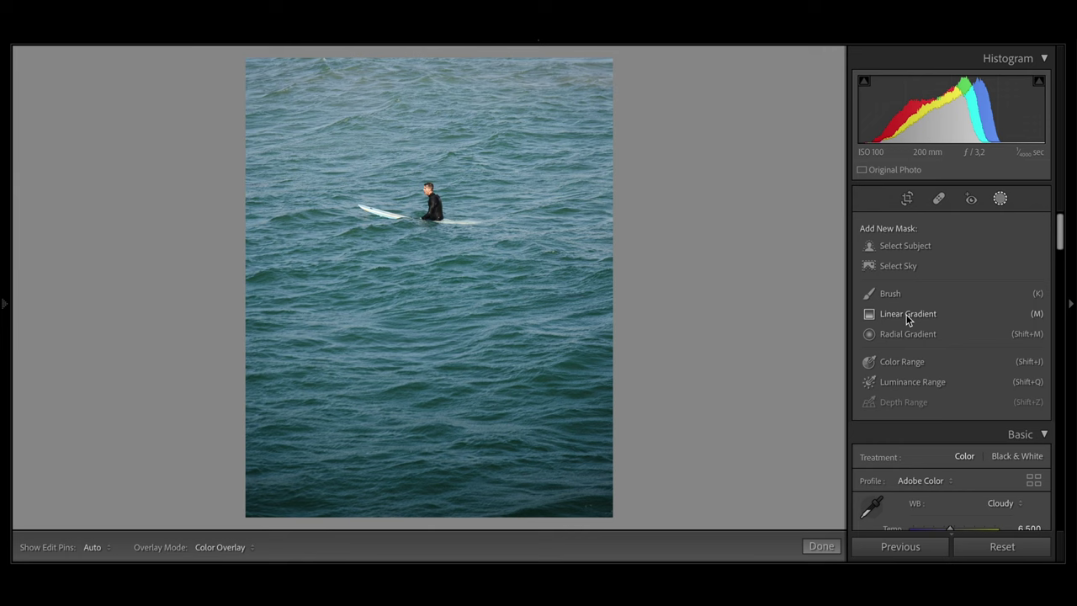
click(908, 314)
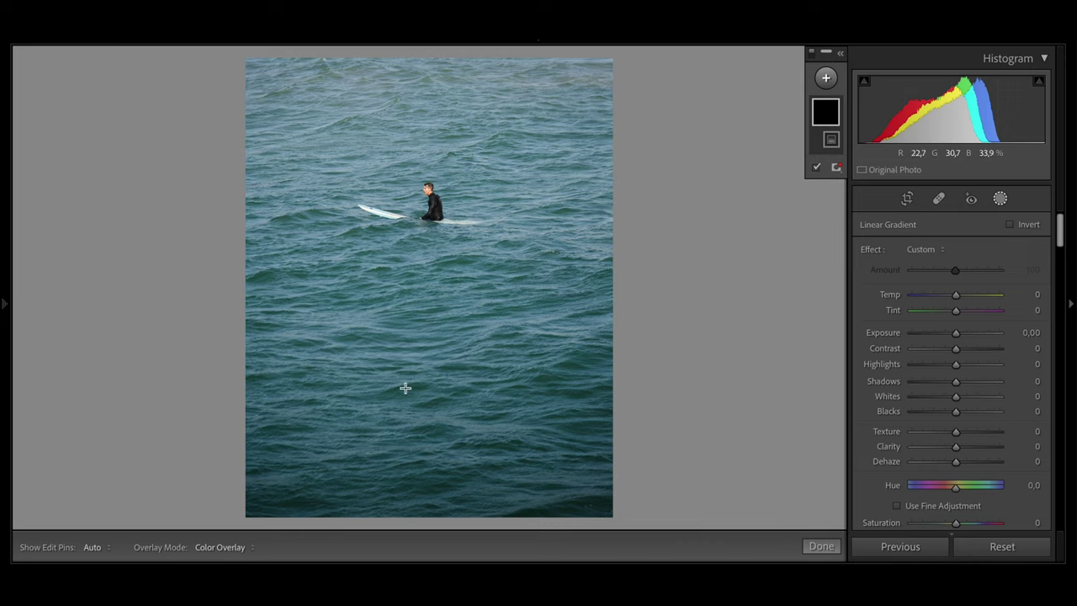
Step: Draw a linear gradient up from the photo's bottom, shift it right, and set Exposure to -0.40
drag(491, 392, 450, 288)
drag(473, 342, 477, 343)
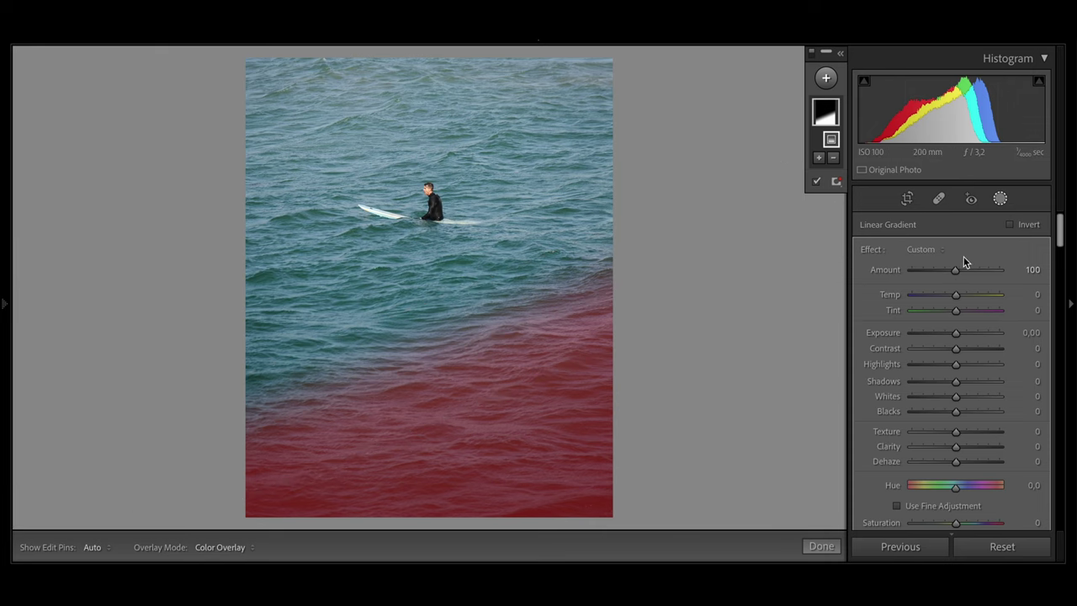
drag(954, 336, 951, 335)
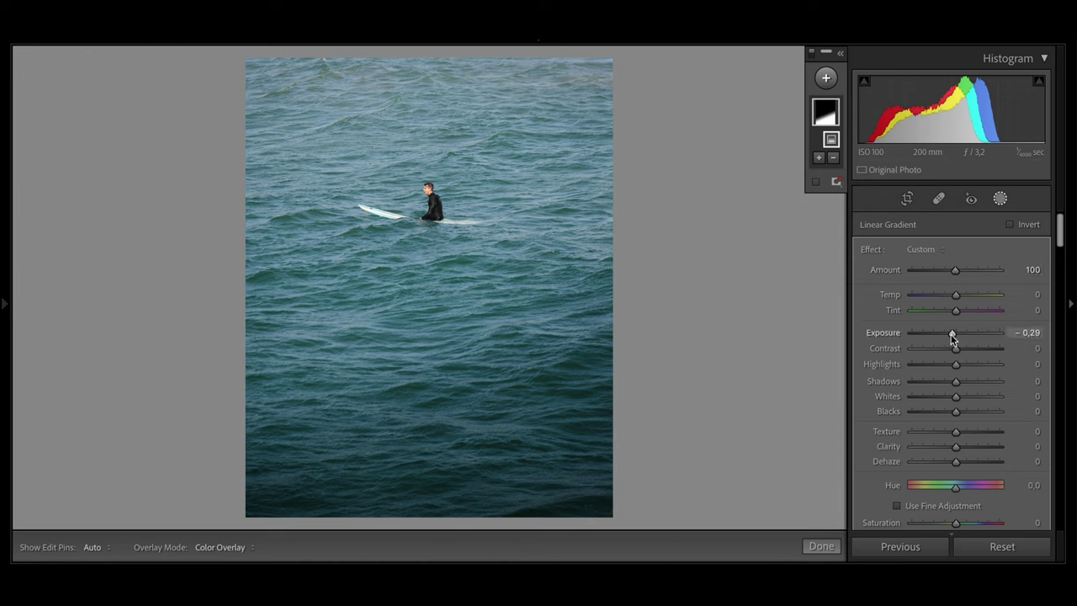
drag(950, 333, 952, 334)
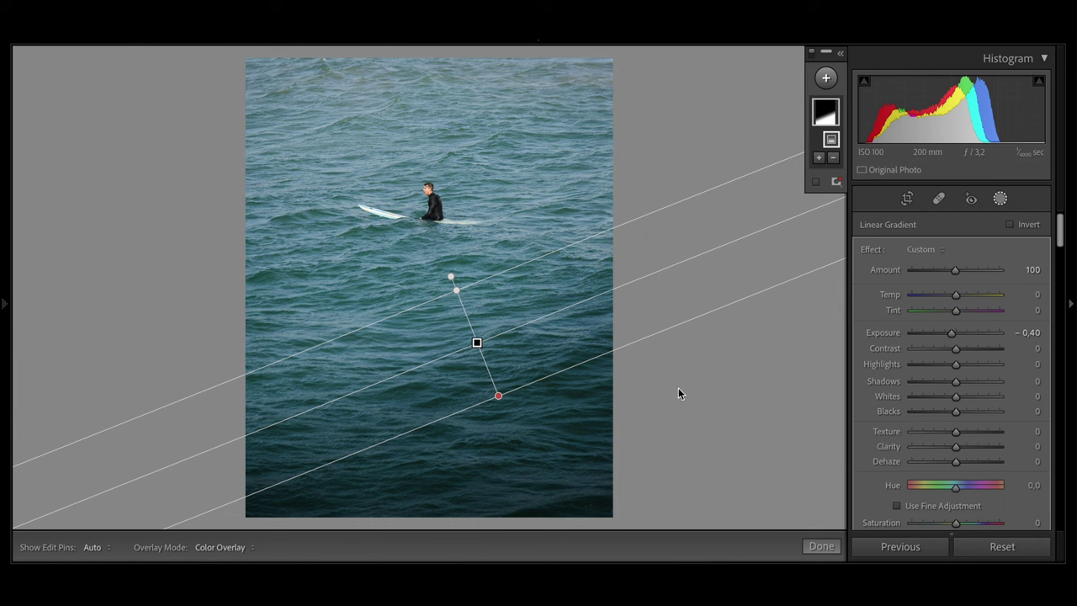
key(y)
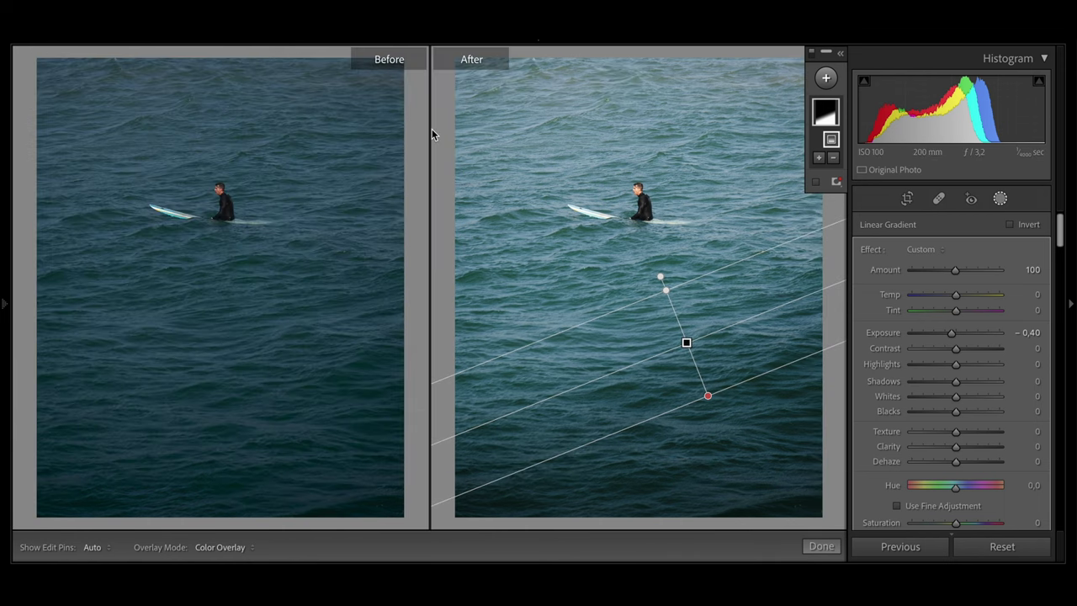
key(y)
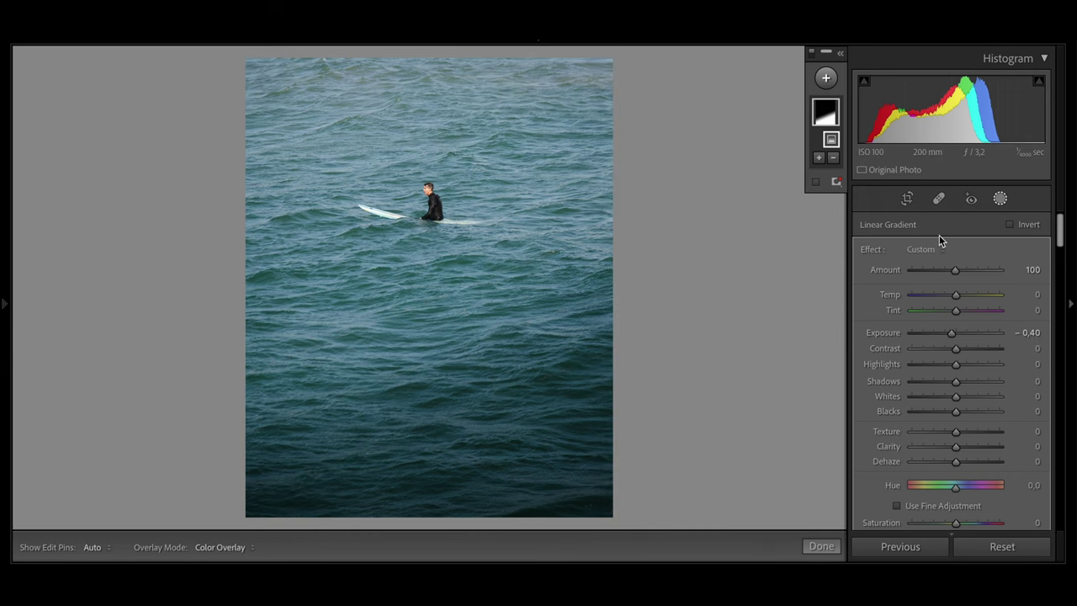
click(825, 77)
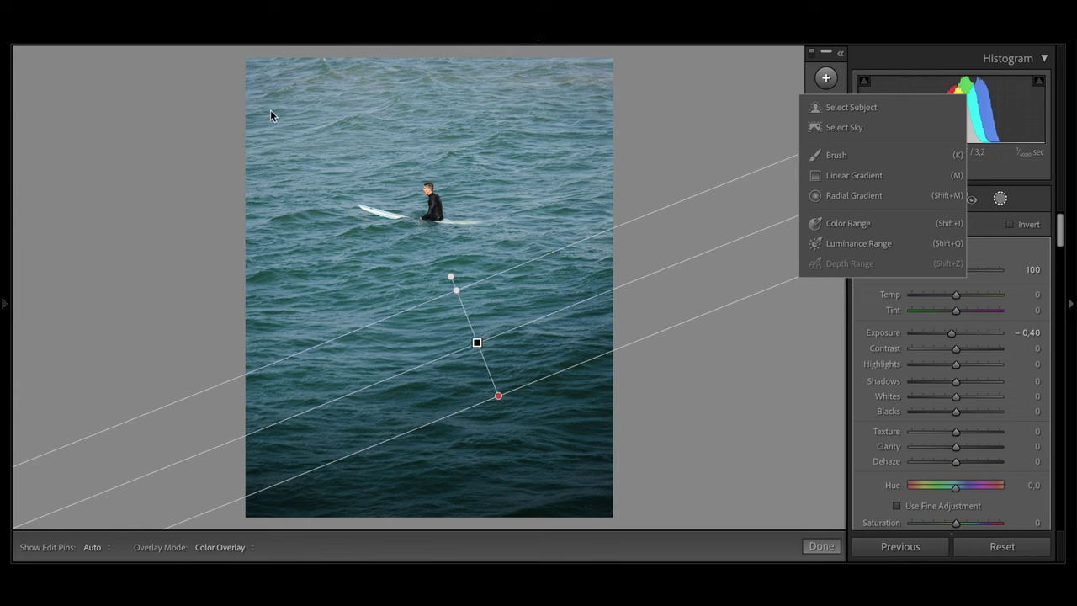
Step: Add a radial gradient over the upper-left sea at Exposure +0.53, resetting Temp and Tint to 0
click(841, 195)
drag(195, 115, 439, 329)
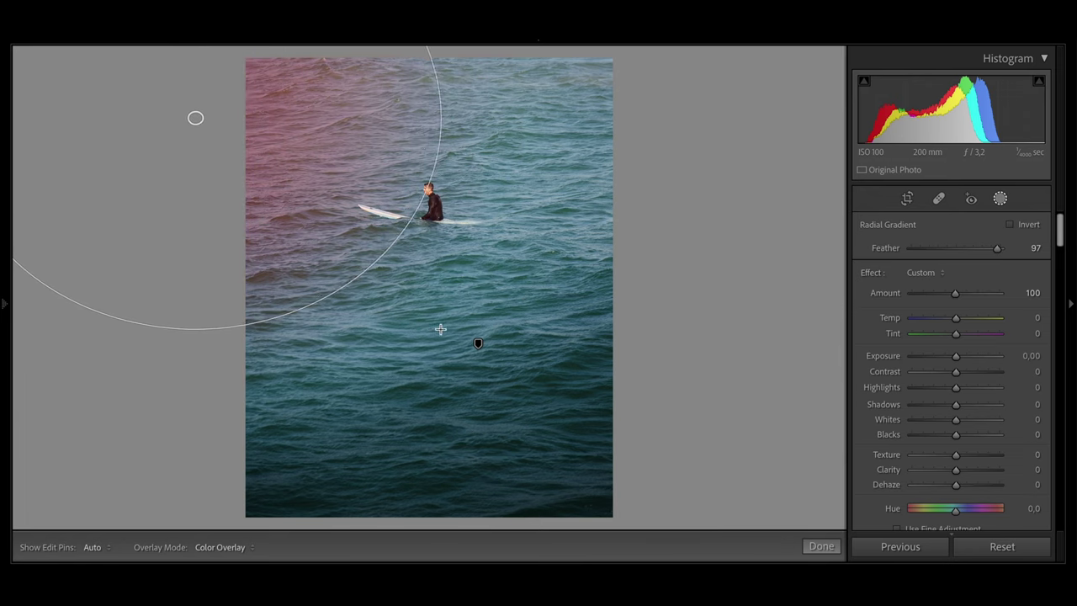
drag(195, 118, 196, 109)
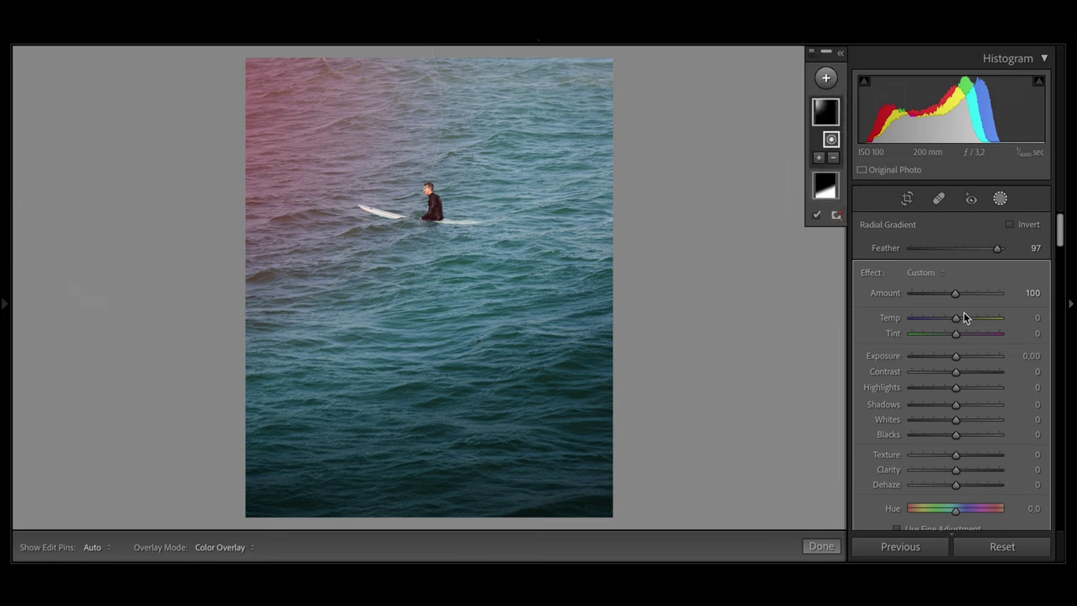
drag(955, 356, 981, 357)
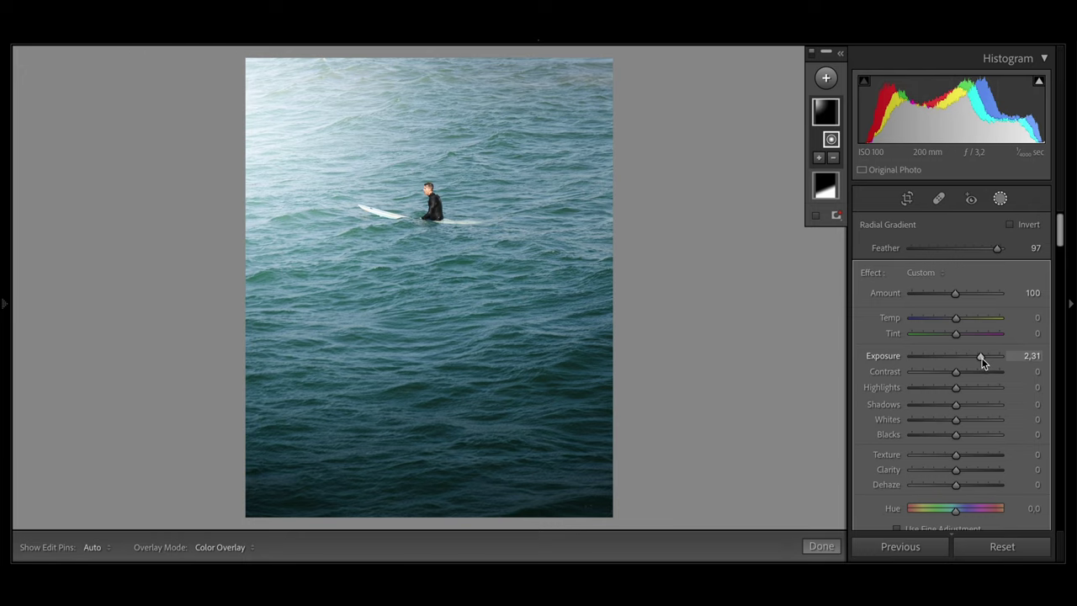
drag(979, 358, 971, 360)
drag(965, 363, 963, 362)
drag(959, 317, 961, 341)
double_click(961, 340)
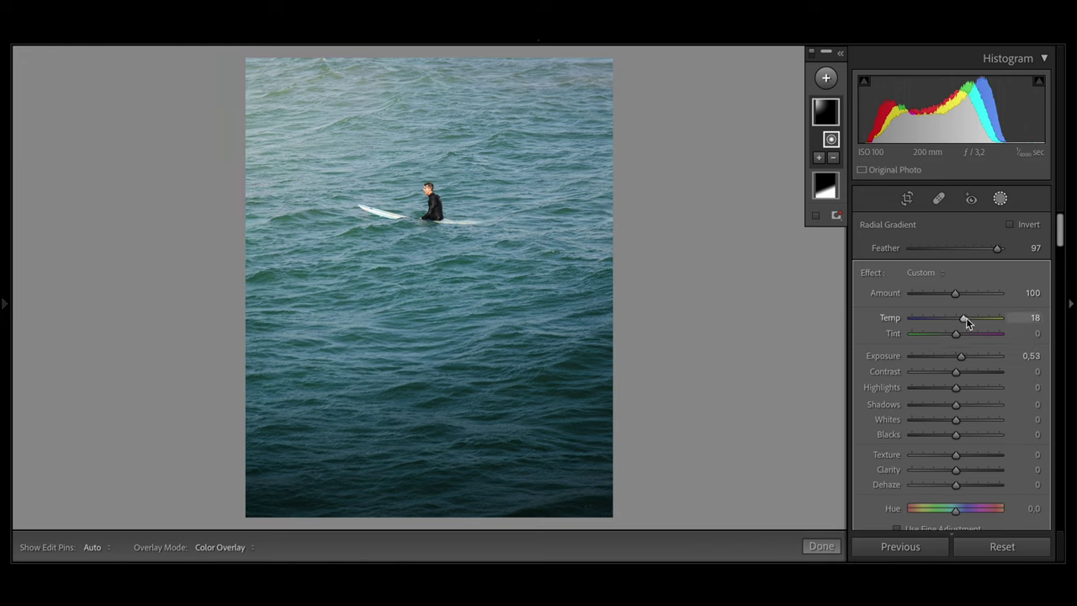
double_click(966, 317)
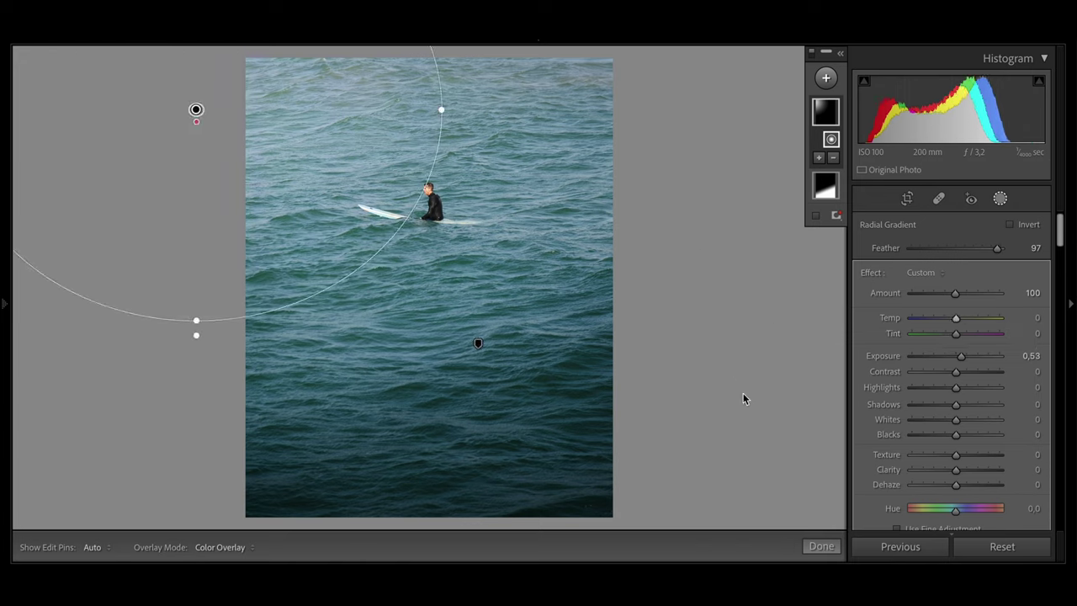
Step: Finish the masks, compare the surfer edit Before/After, and preview it full screen
click(829, 547)
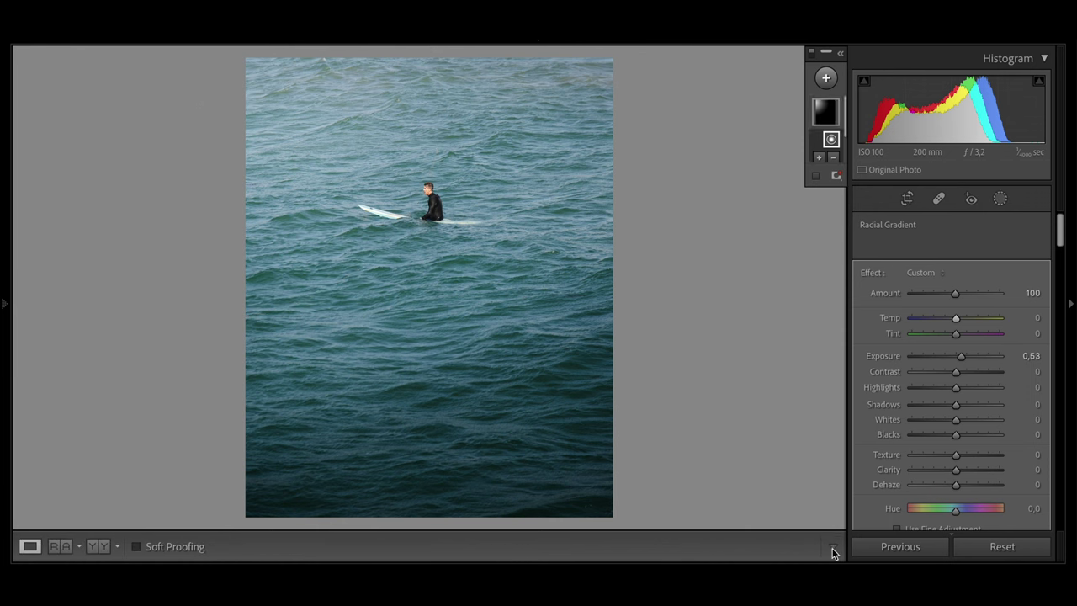
key(y)
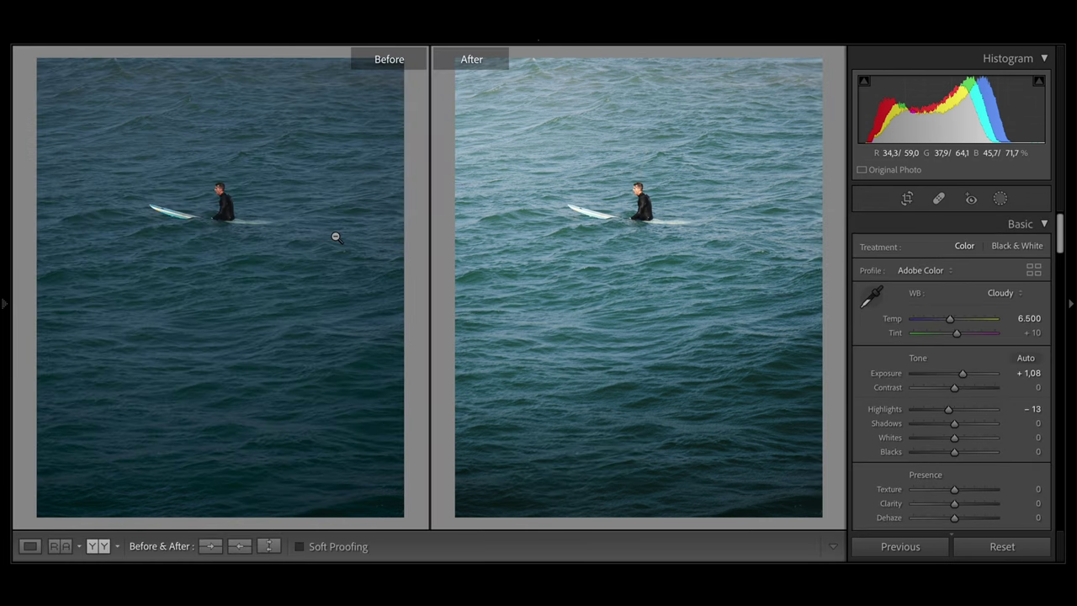
key(y)
key(f)
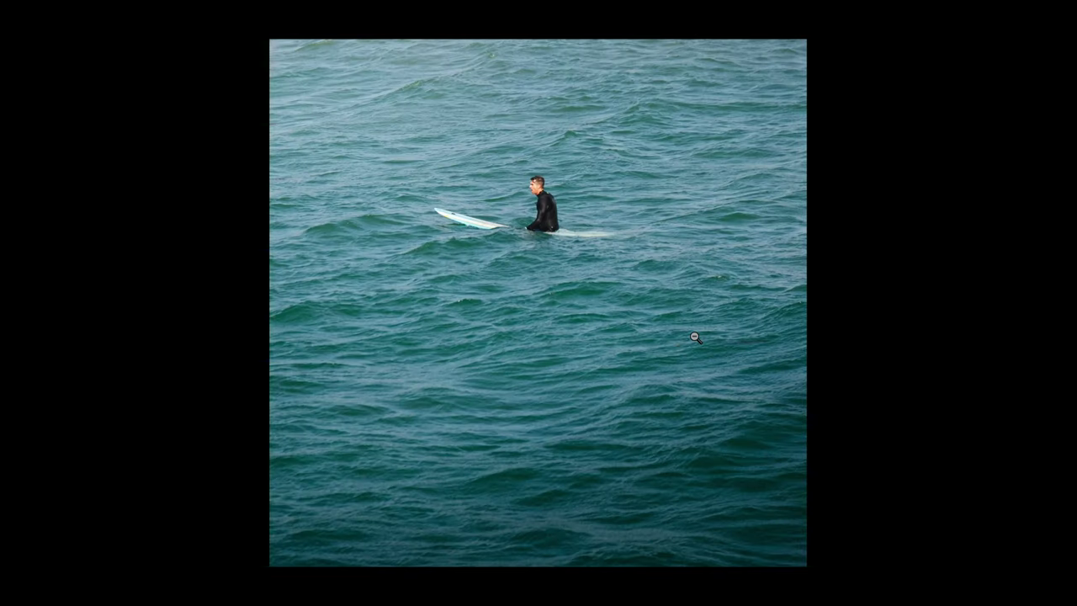
key(f)
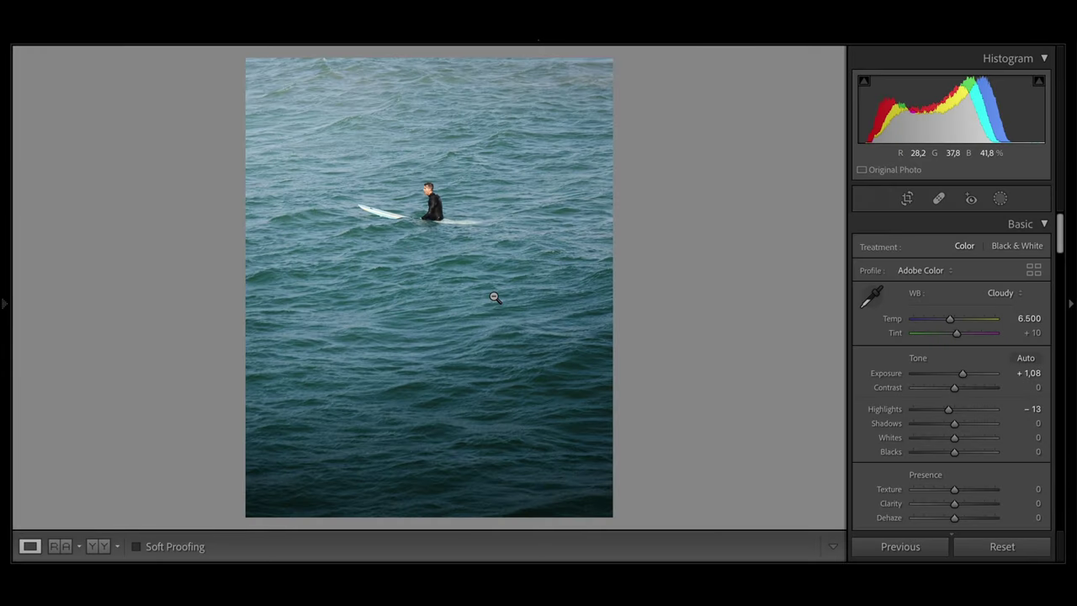
key(f)
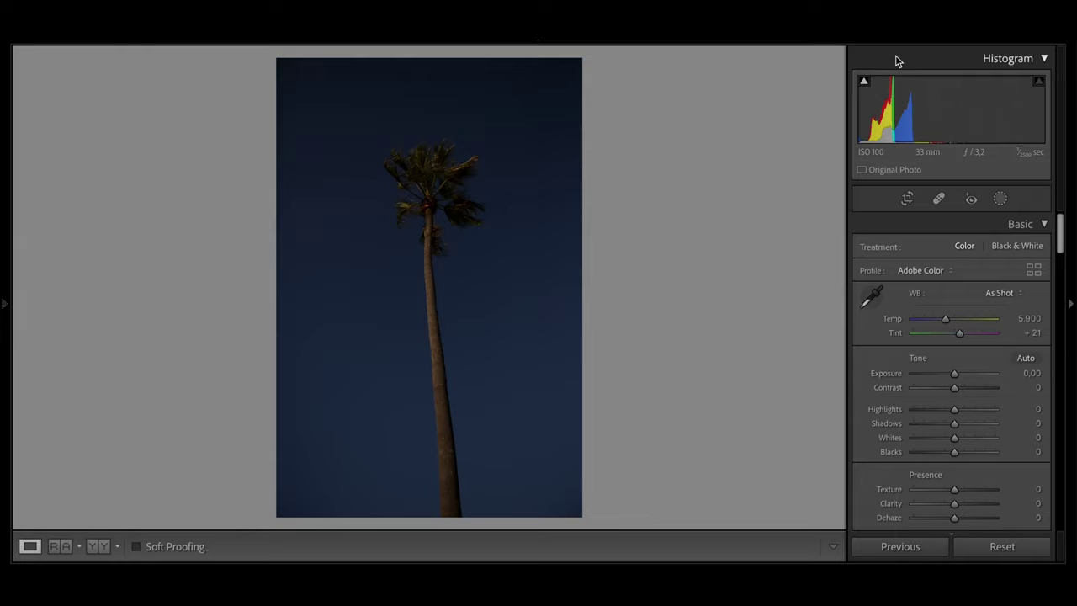
Step: Adjust the palm tree photo's Exposure slider, settling at +1.74
drag(929, 109, 975, 109)
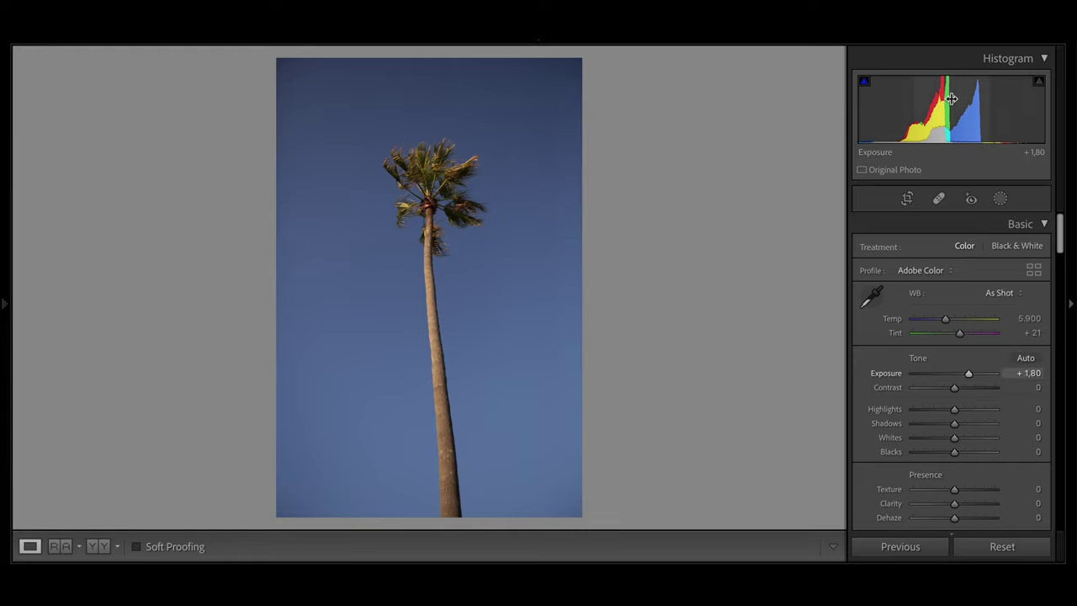
drag(942, 103, 939, 103)
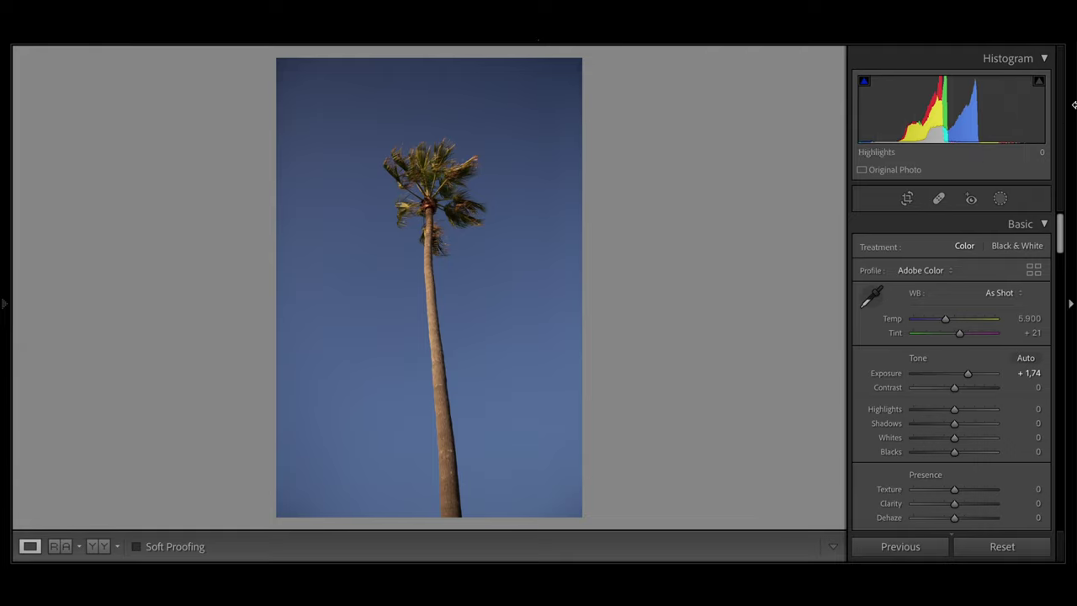
Step: Crop the palm tree photo to 4 x 5 / 8 x 10 framing the whole tree, then compare Before/After
click(908, 202)
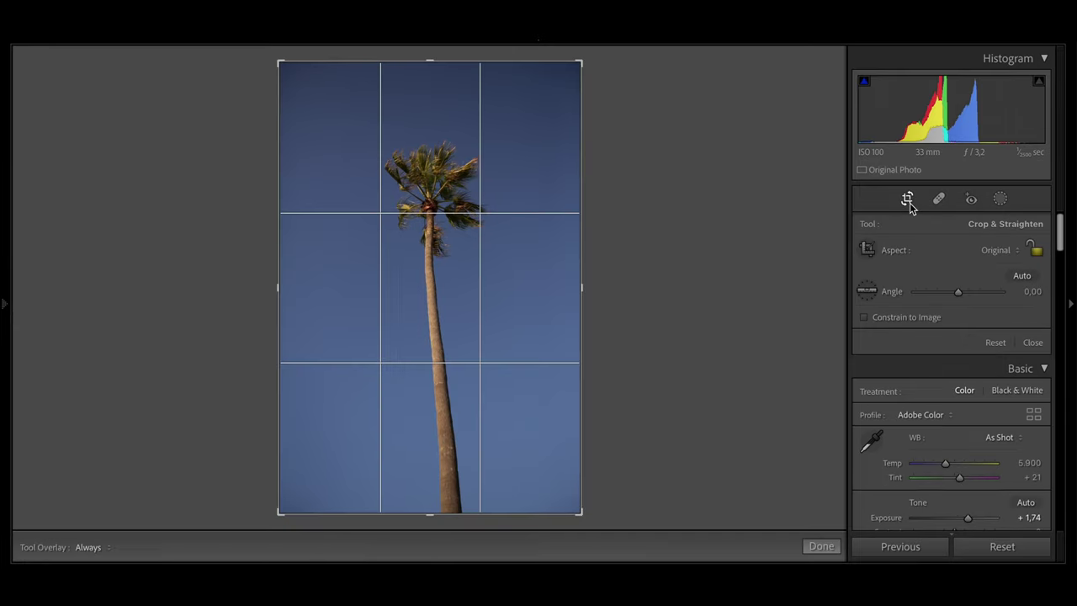
click(995, 252)
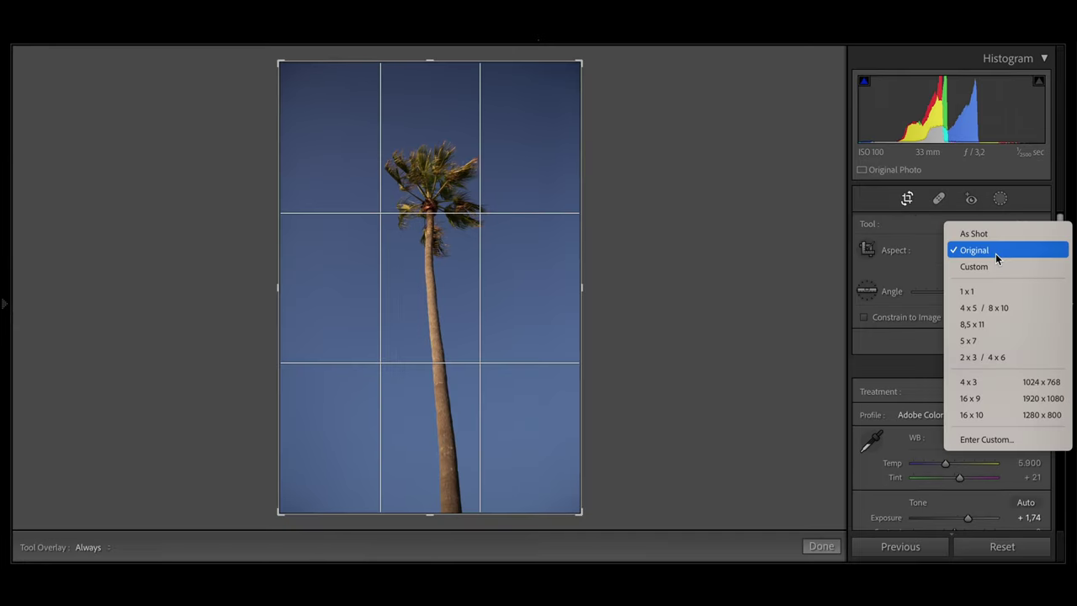
click(986, 309)
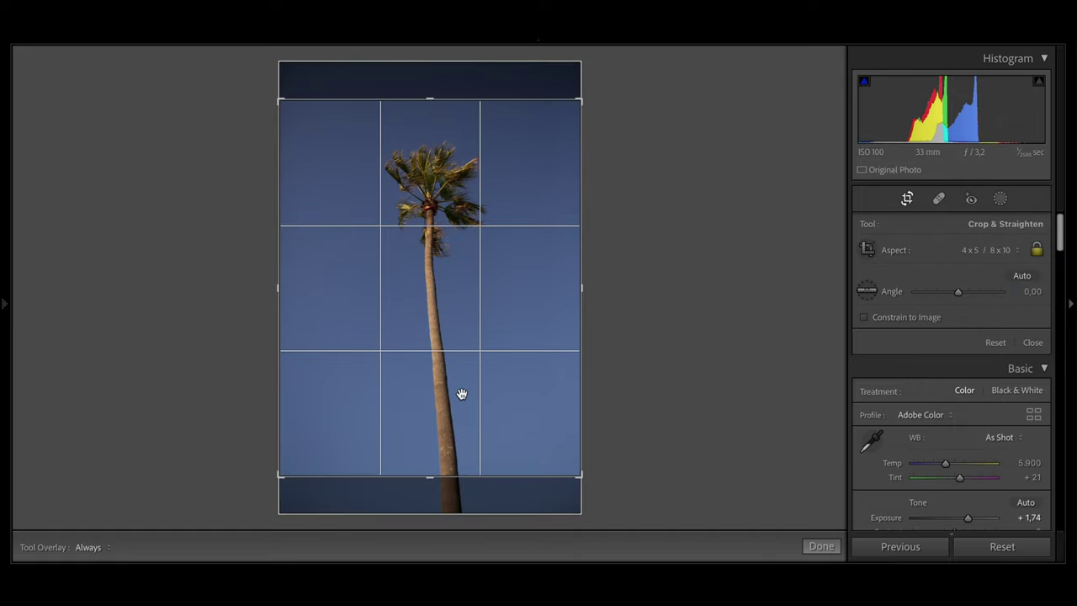
drag(452, 361, 452, 413)
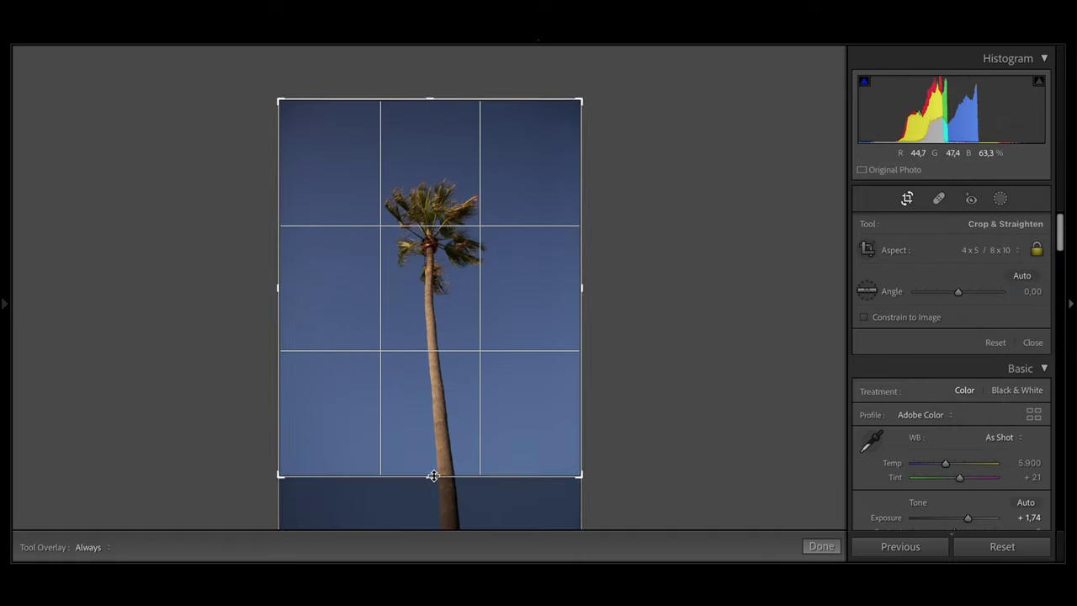
mouse_move(429, 352)
mouse_down()
mouse_move(430, 337)
mouse_move(428, 350)
mouse_up()
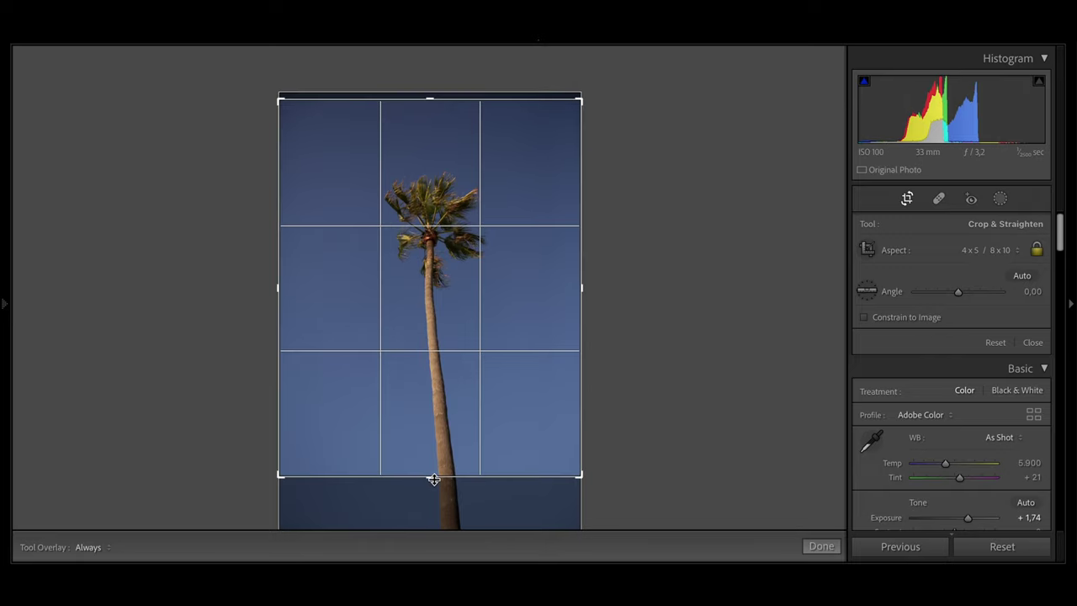
key(Return)
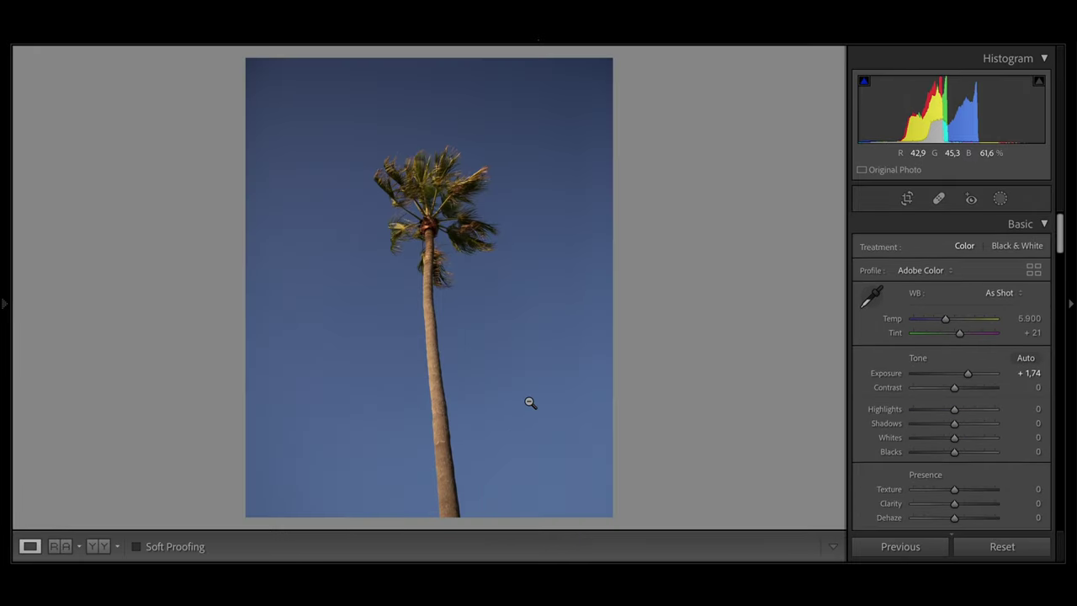
key(y)
key(y)
key(y)
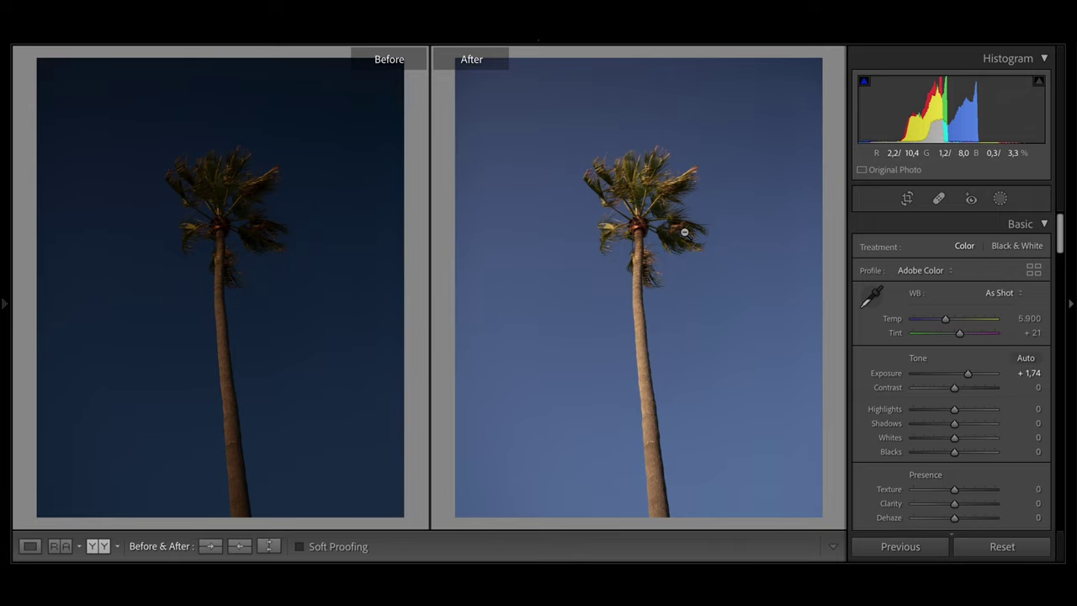
key(y)
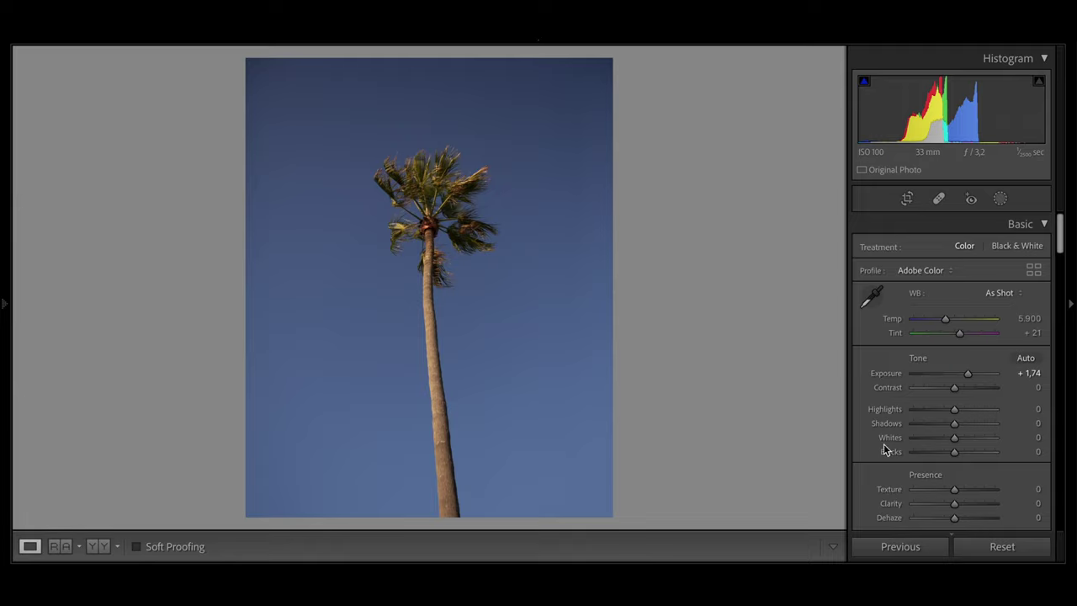
Step: Add shadow, midtone and highlight points to the point tone curve in an S shape
scroll(965, 400, down, 10)
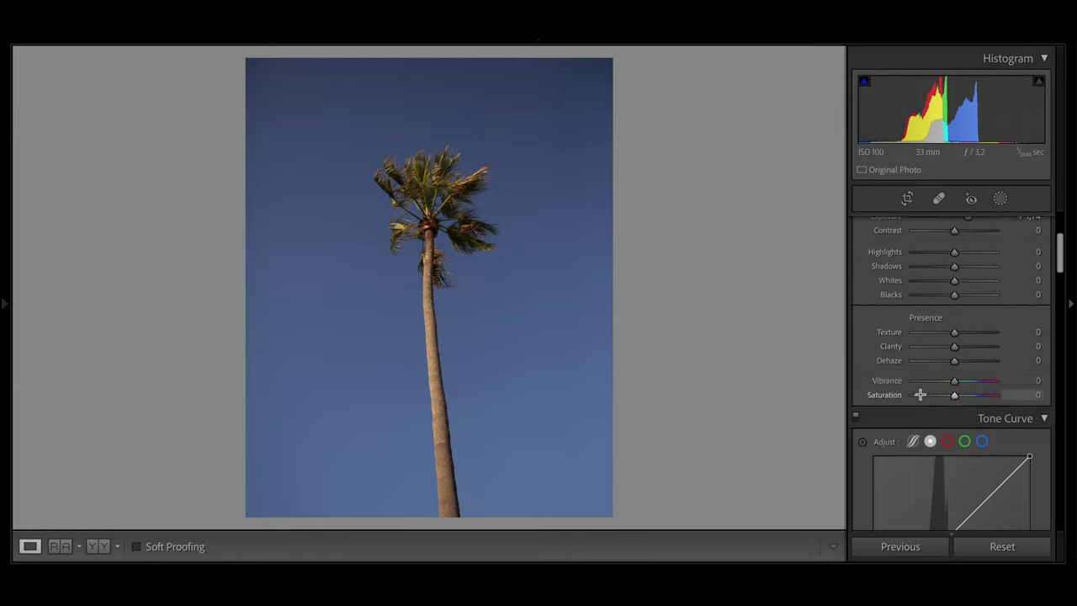
drag(909, 407, 910, 413)
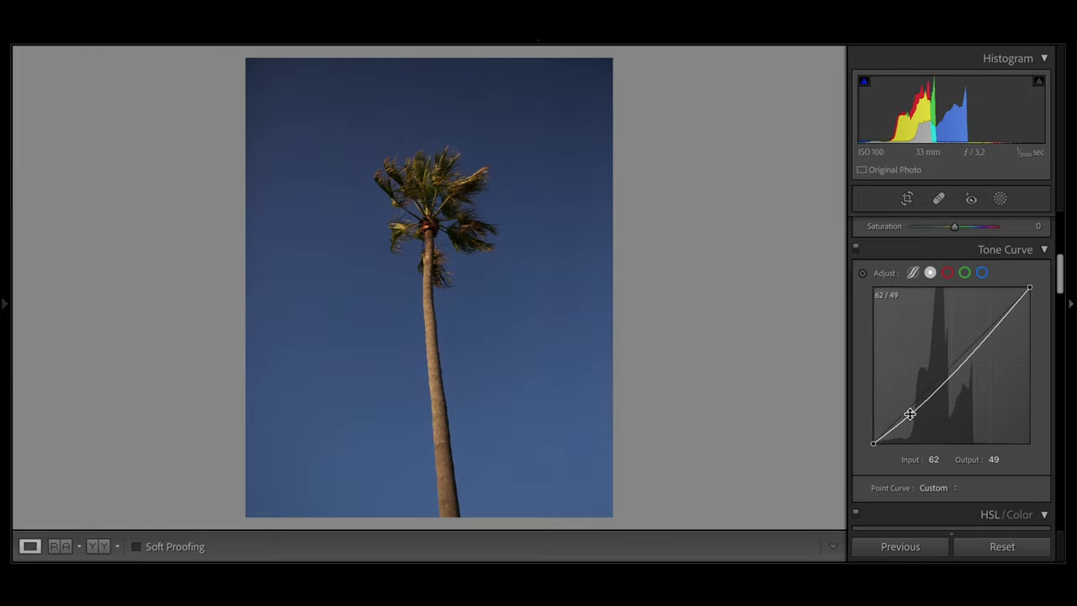
drag(955, 376, 949, 366)
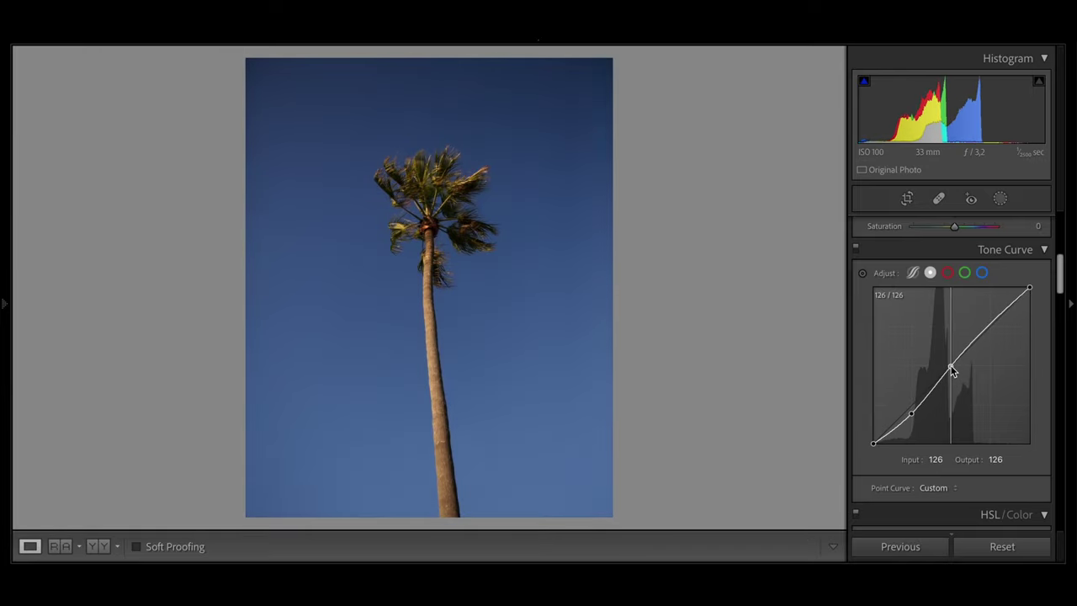
drag(990, 322, 990, 319)
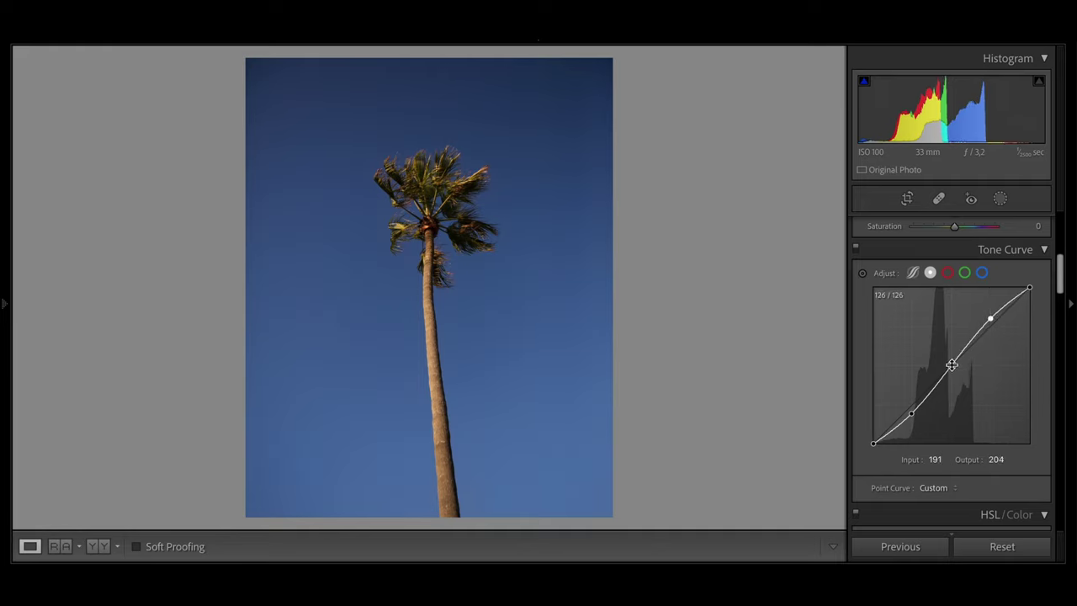
Step: Refine the S-curve by deepening the shadows point and lowering the midtone, then compare Before/After
drag(951, 368, 951, 365)
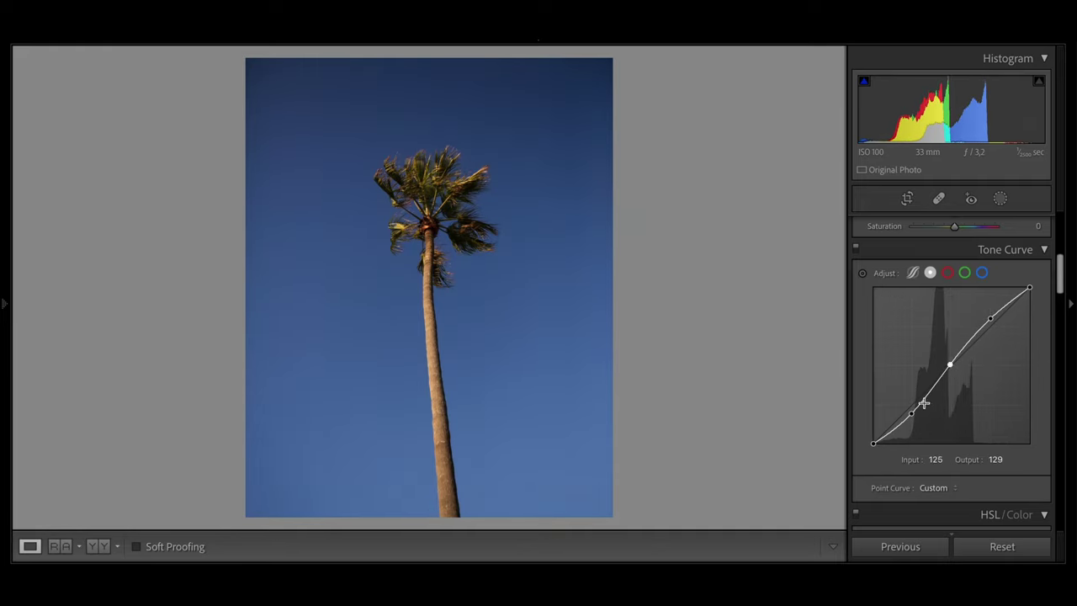
mouse_move(911, 413)
mouse_down()
mouse_move(909, 439)
mouse_move(916, 308)
mouse_move(915, 414)
mouse_up()
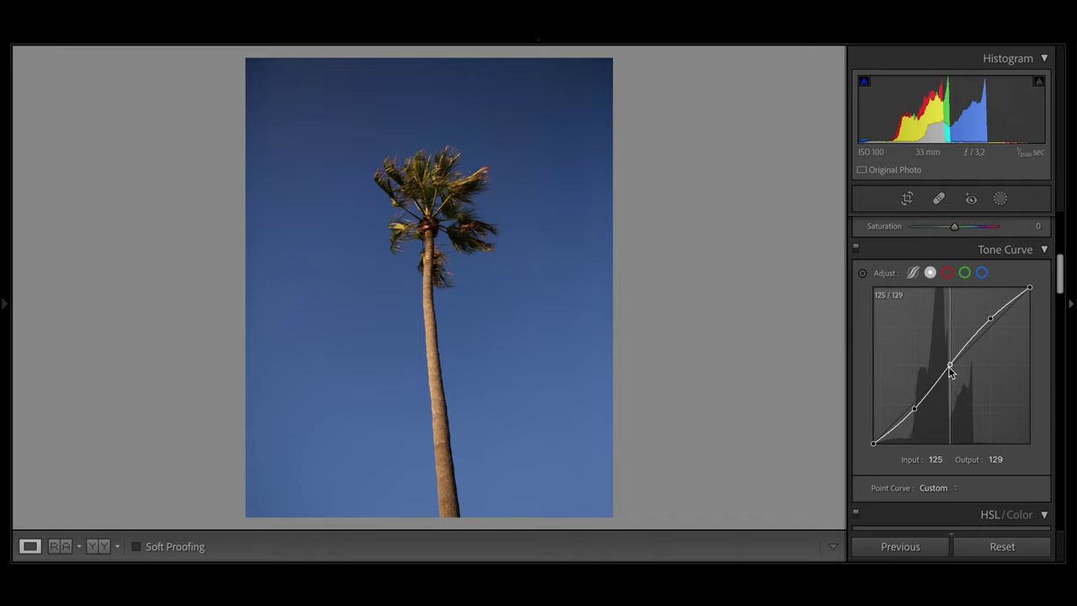
drag(951, 371, 951, 364)
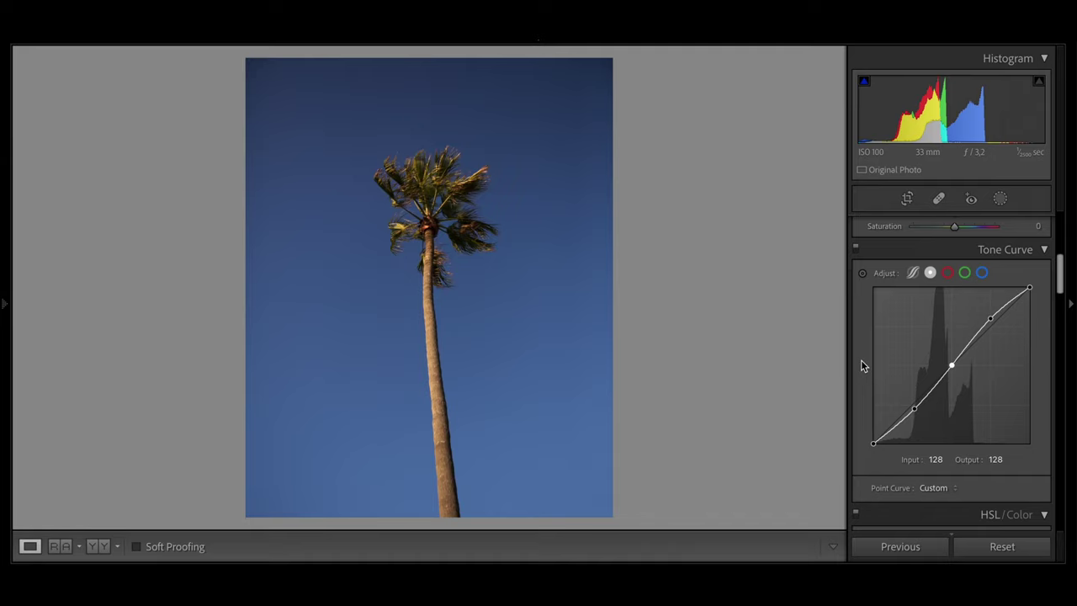
key(y)
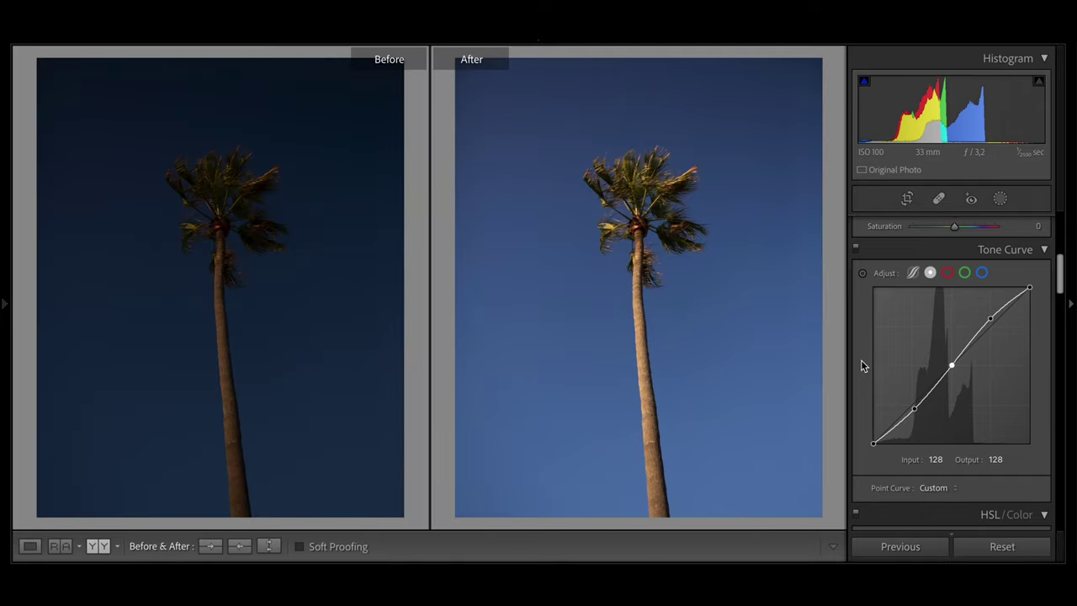
key(y)
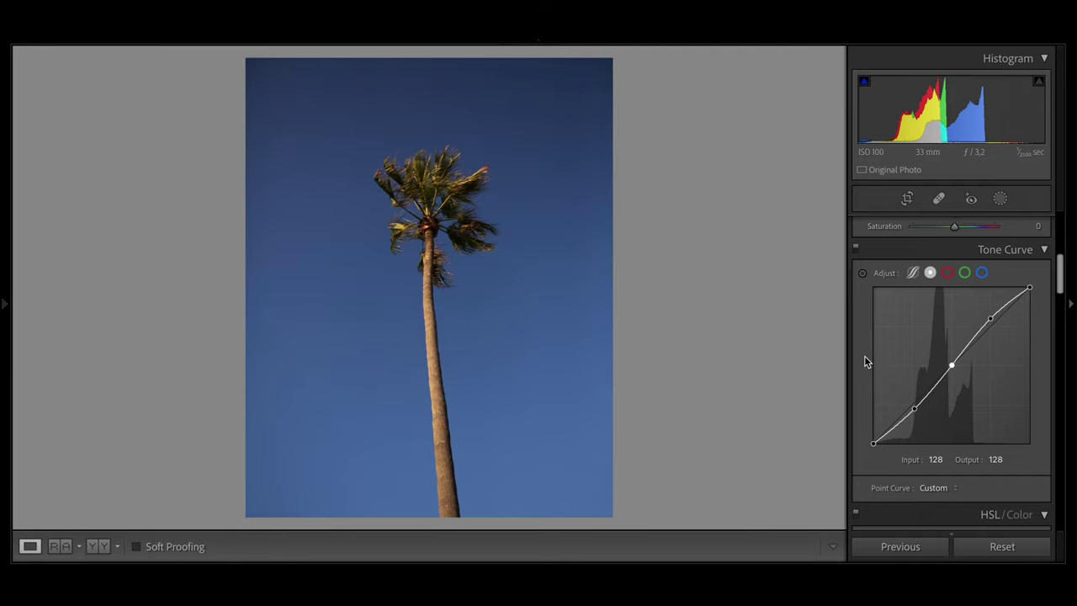
scroll(864, 356, up, 5)
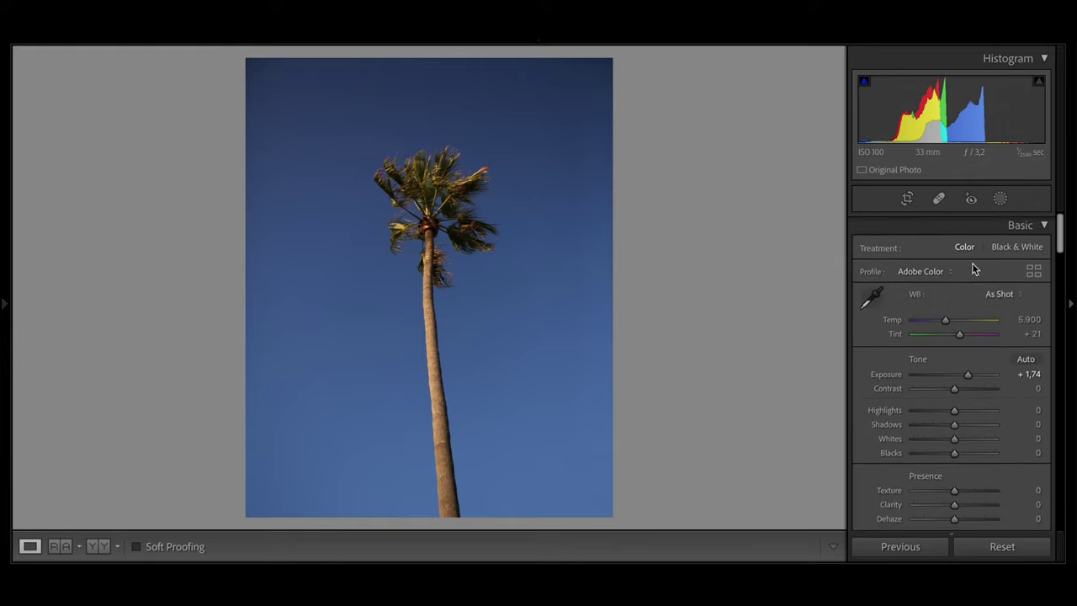
Step: Draw a radial gradient mask over the left sky and shape its feathered edge
click(1000, 199)
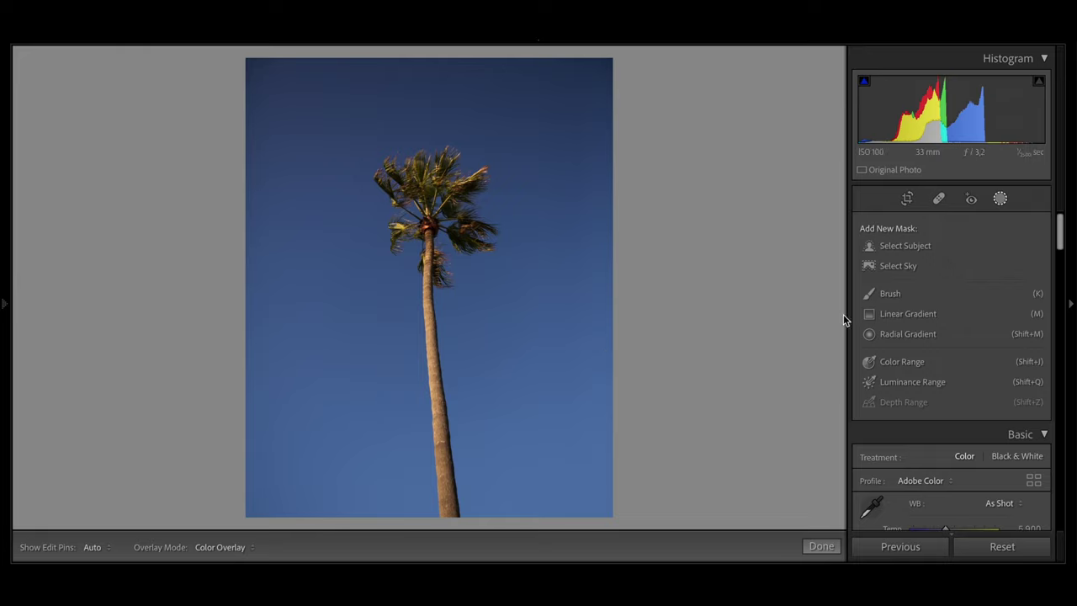
click(893, 334)
drag(190, 259, 440, 553)
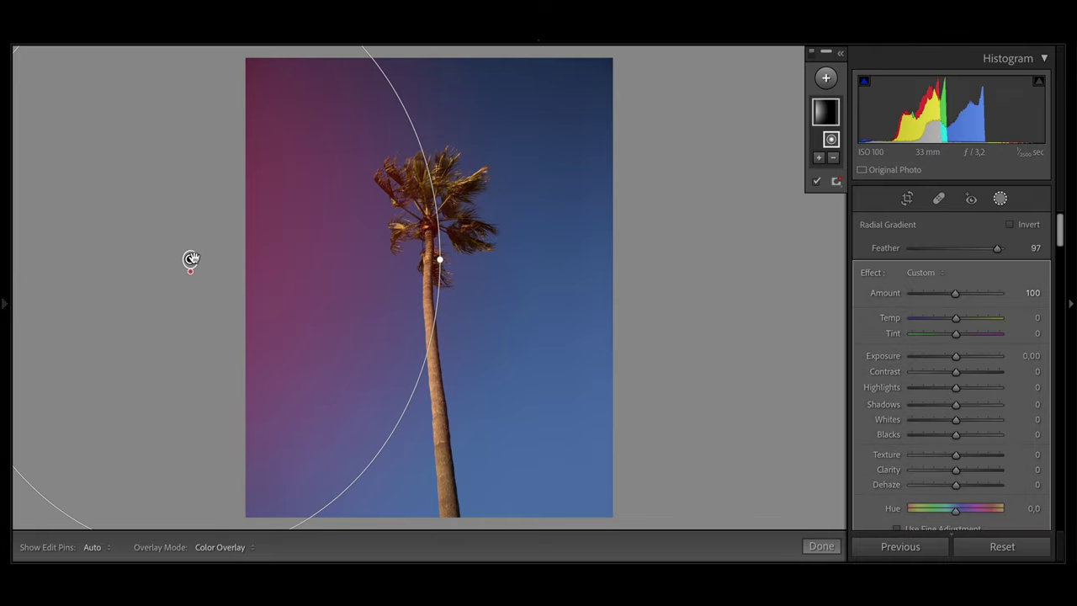
drag(190, 257, 175, 306)
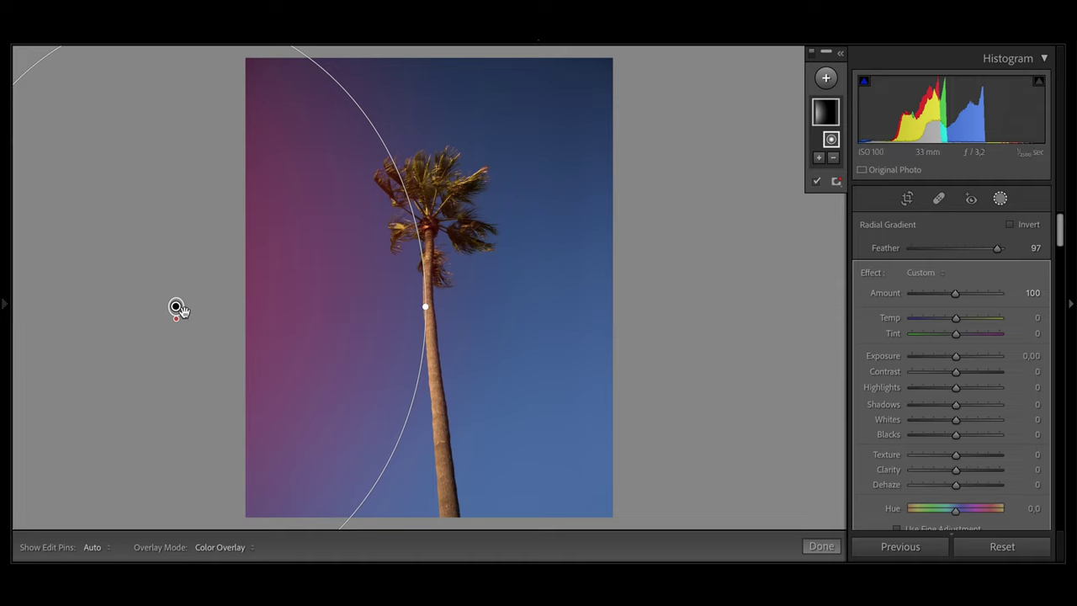
drag(176, 308, 308, 360)
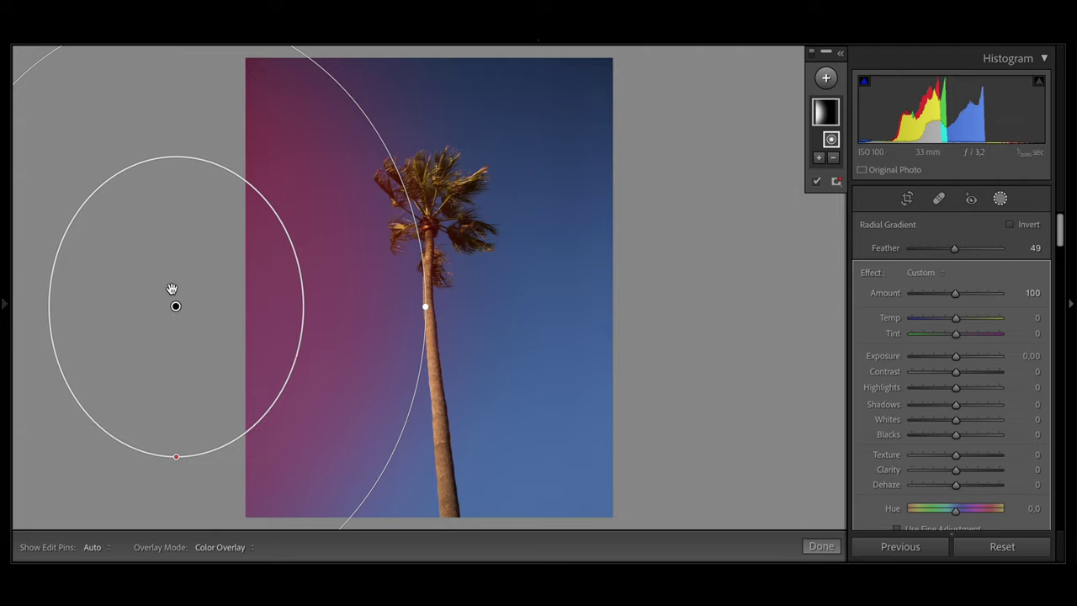
drag(176, 306, 159, 304)
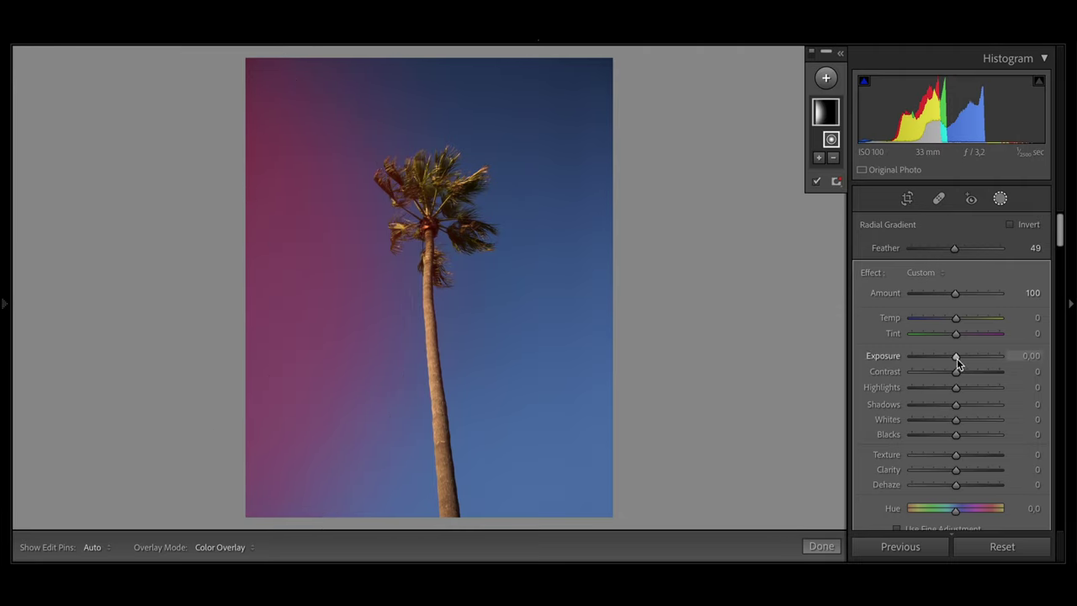
Step: Brighten the glow to about Exposure +1,20, shift it toward the palm, compare, and finish masking
drag(957, 357, 970, 356)
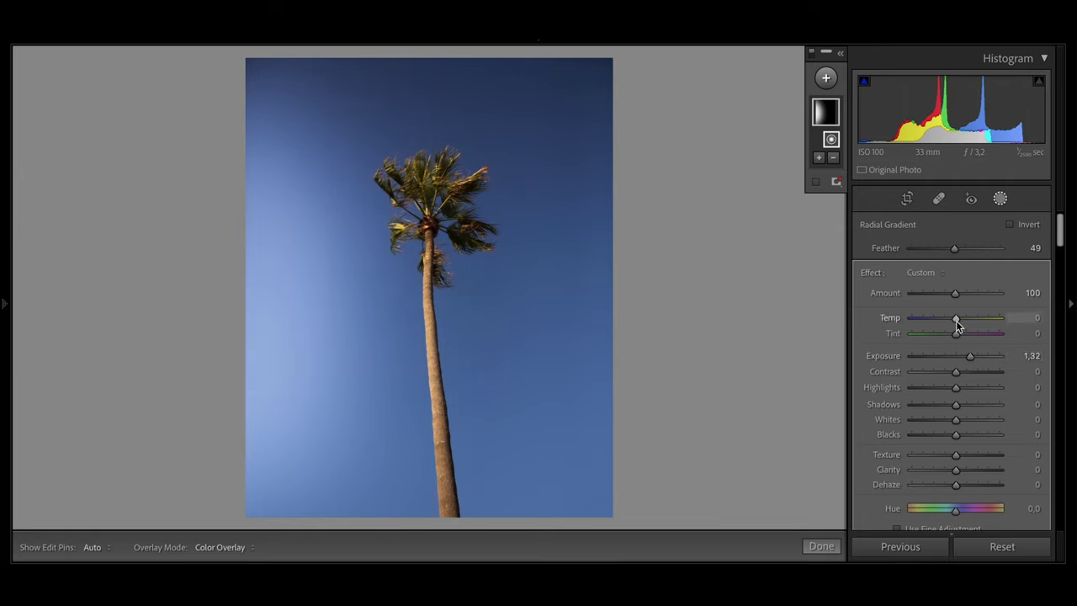
drag(971, 357, 969, 356)
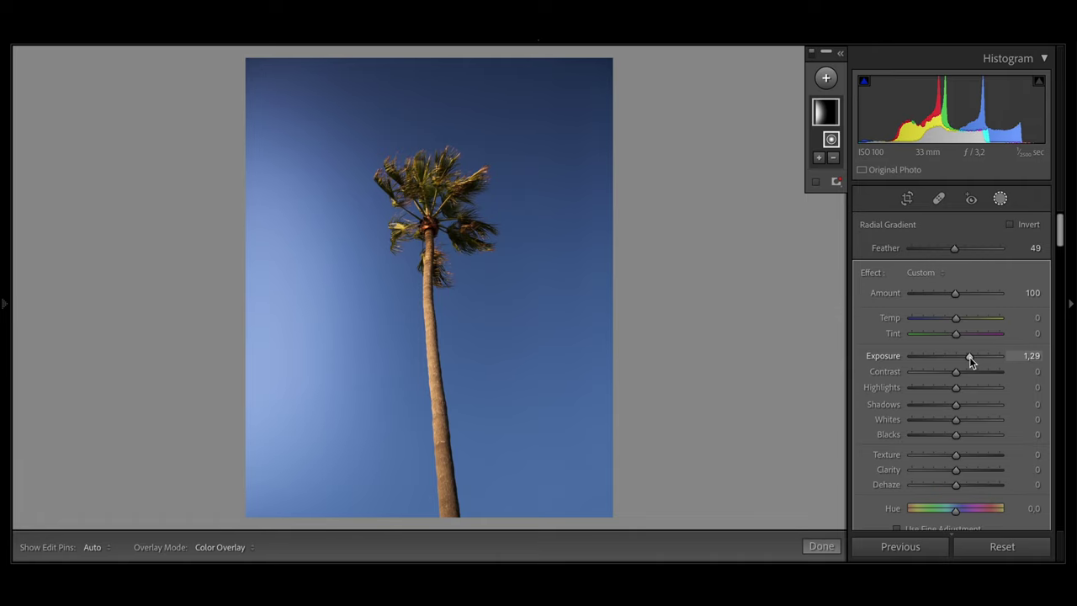
mouse_move(215, 268)
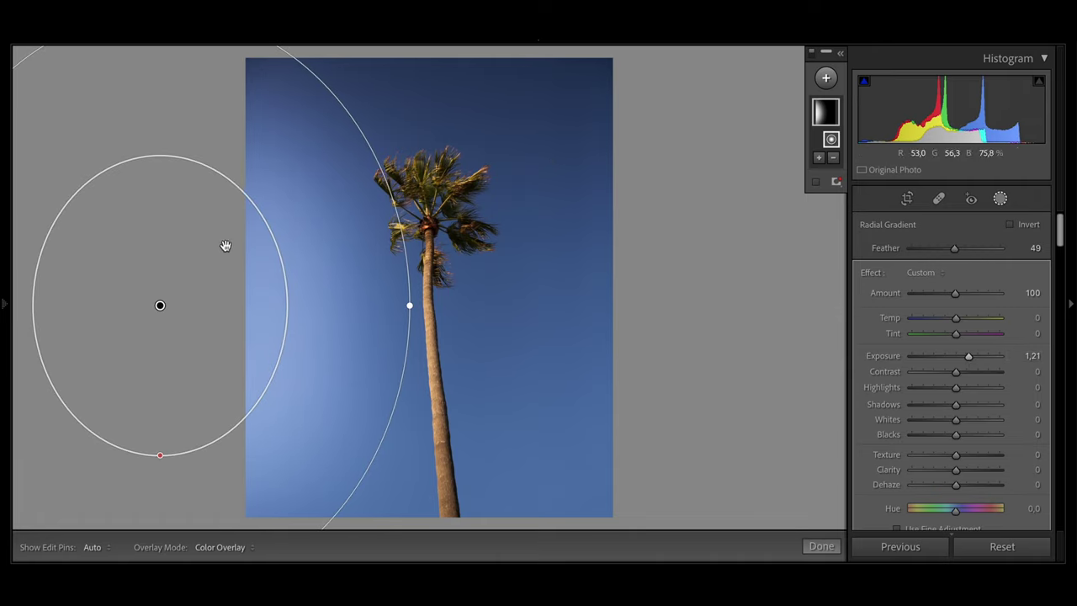
drag(221, 180, 261, 167)
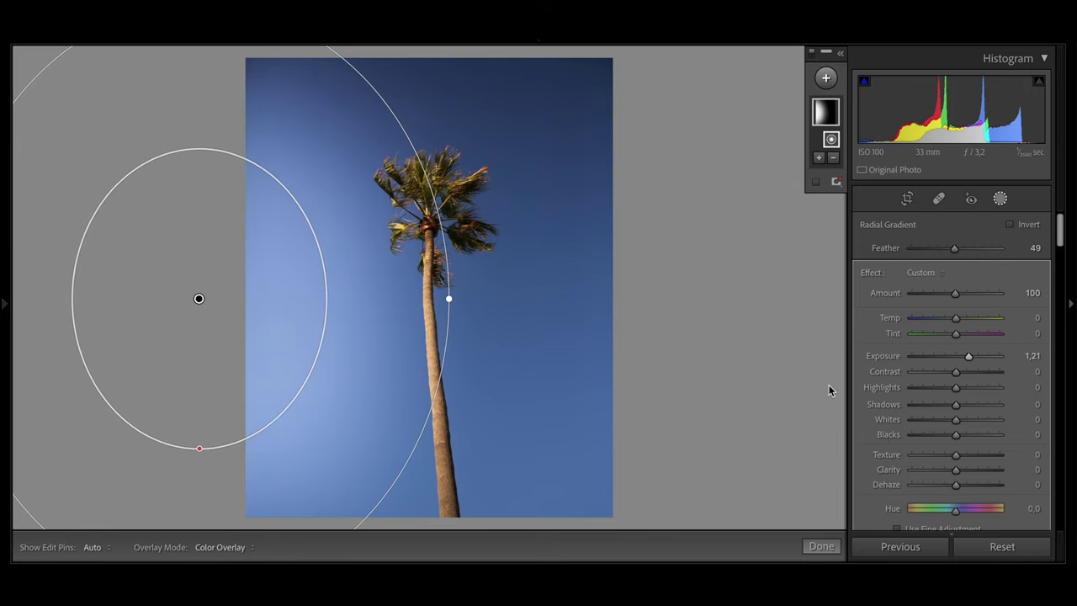
key(y)
click(818, 544)
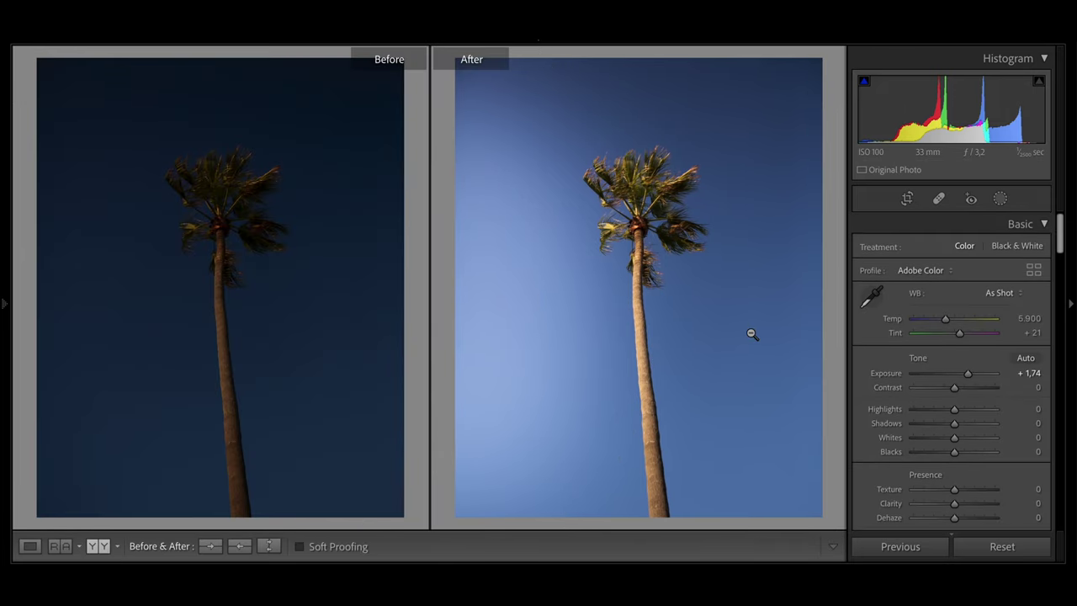
Step: Review the palm tree edit against the original, then advance to the skateboarder photo
key(y)
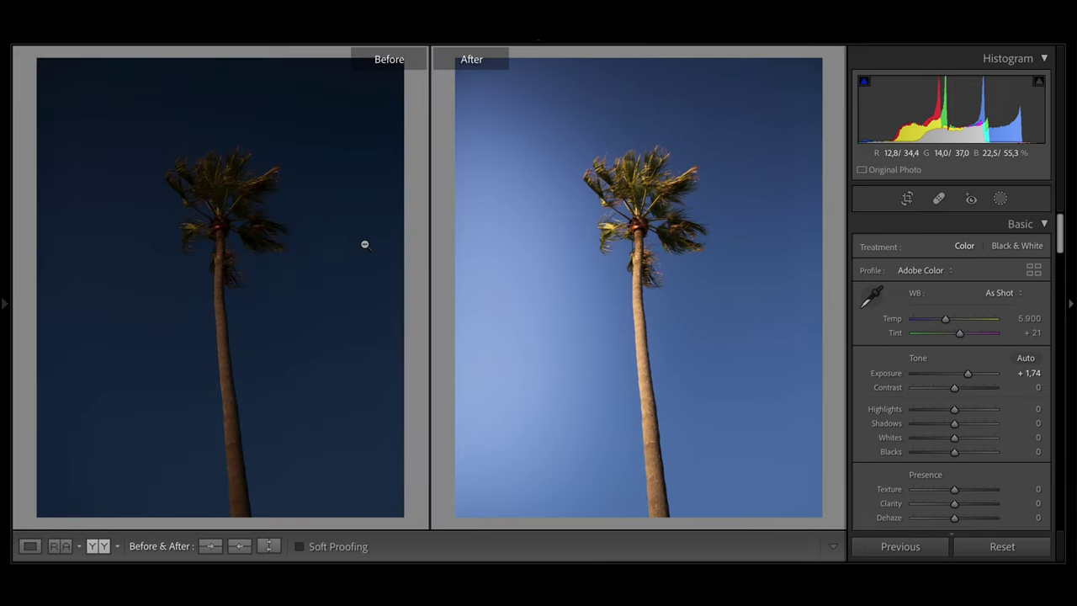
key(y)
key(y)
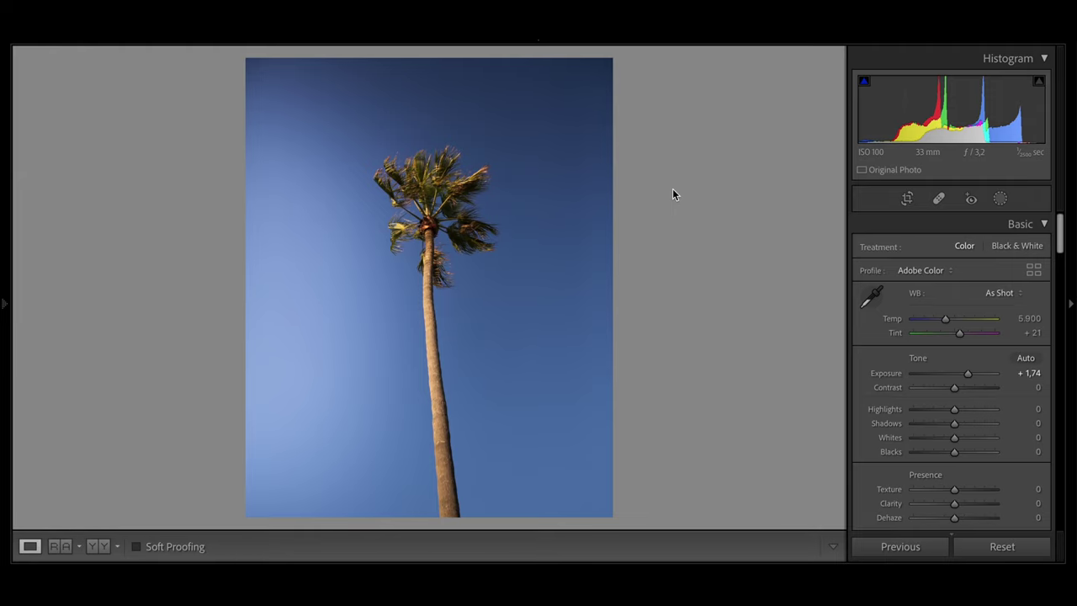
key(Right)
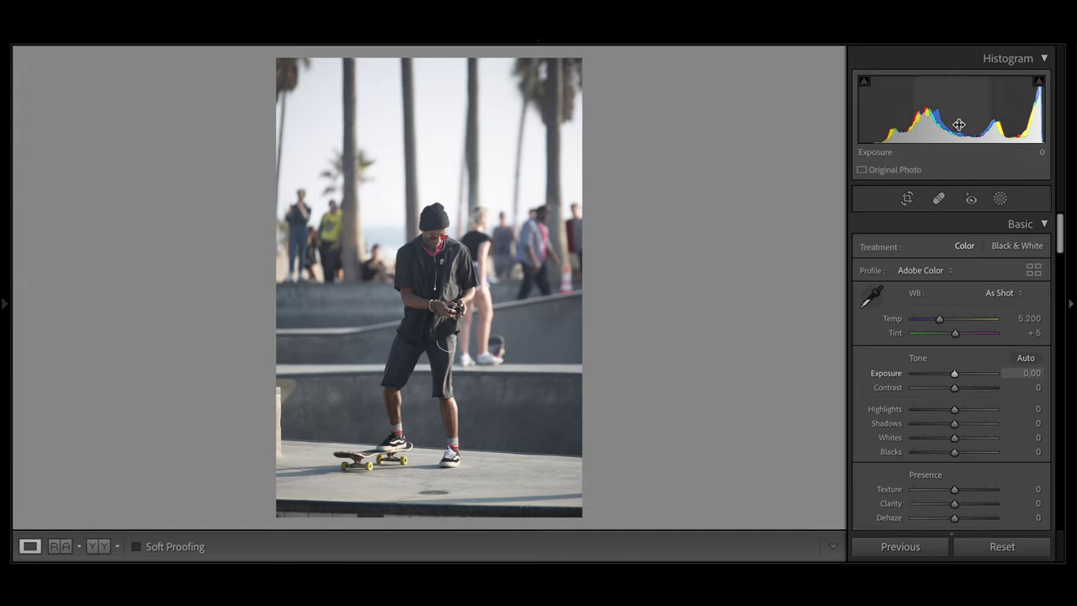
Step: Crop the skateboarder photo to 4x5 / 8x10, raising the skater and trimming the left and right edges
click(450, 311)
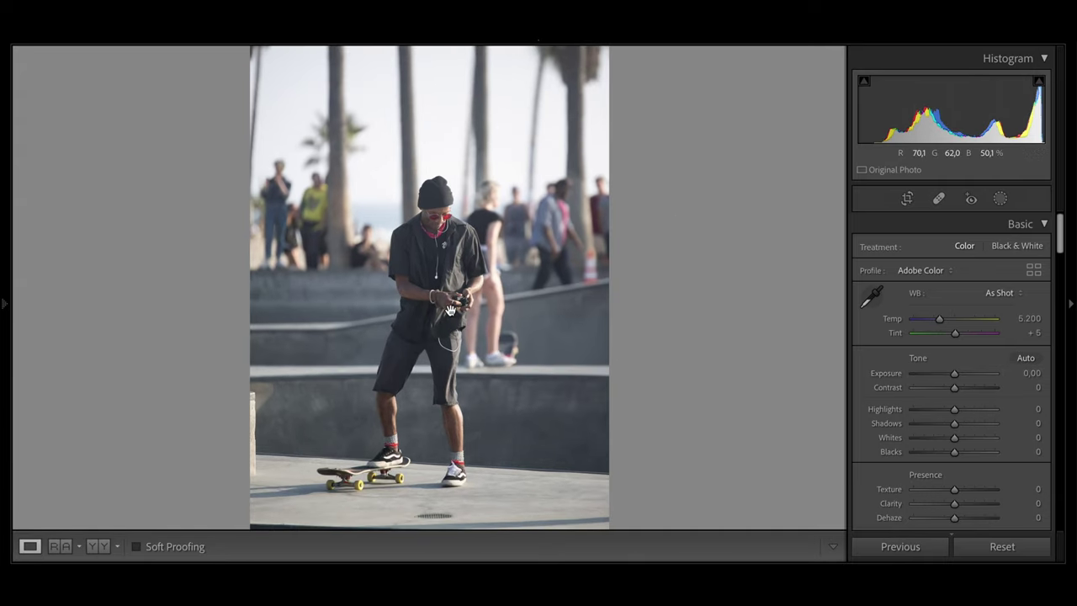
click(450, 312)
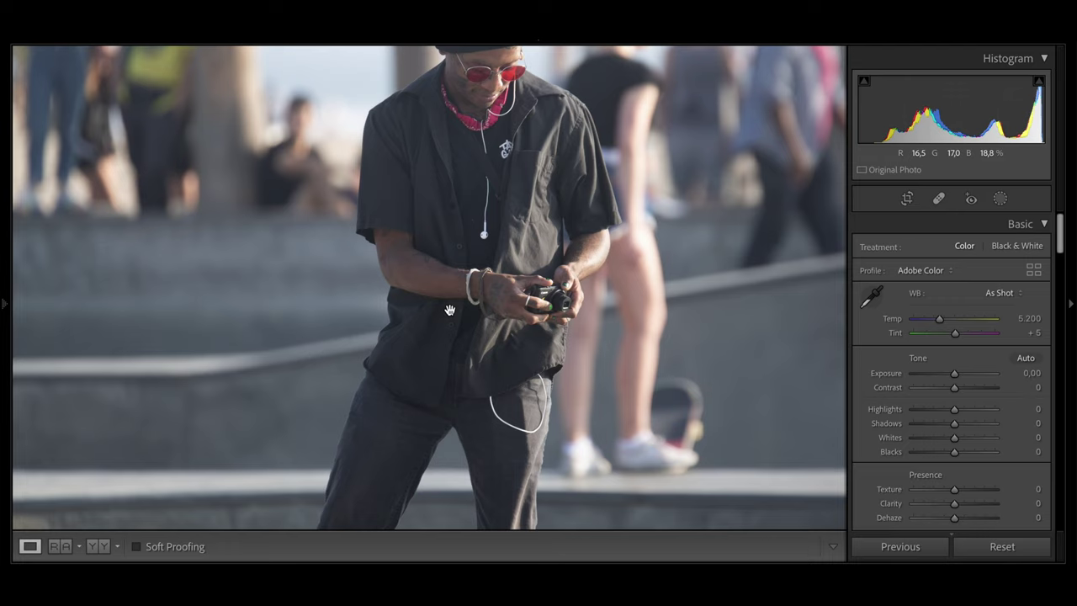
click(568, 300)
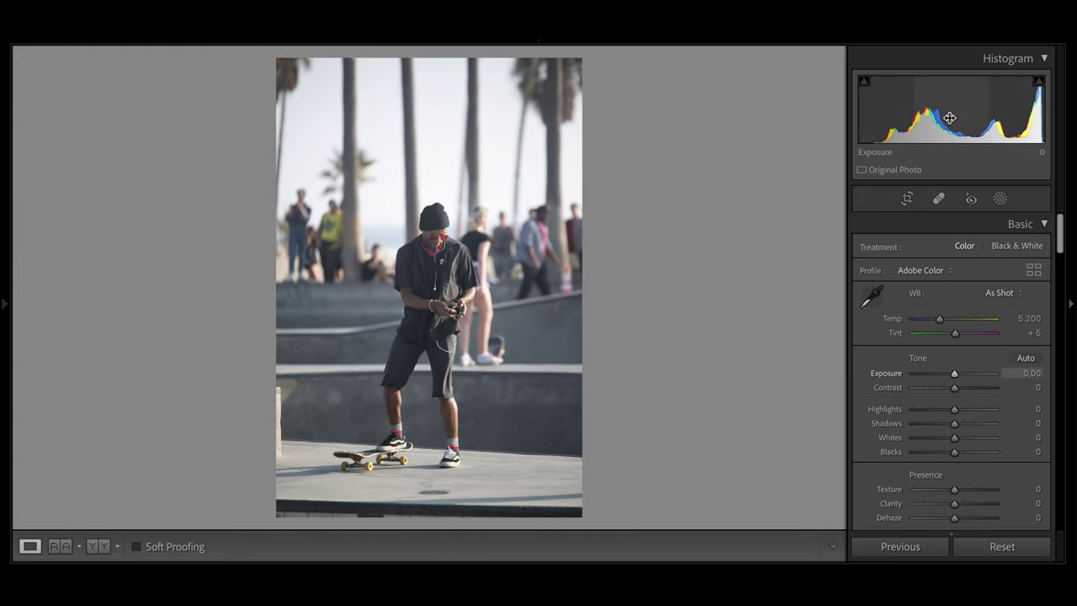
click(907, 199)
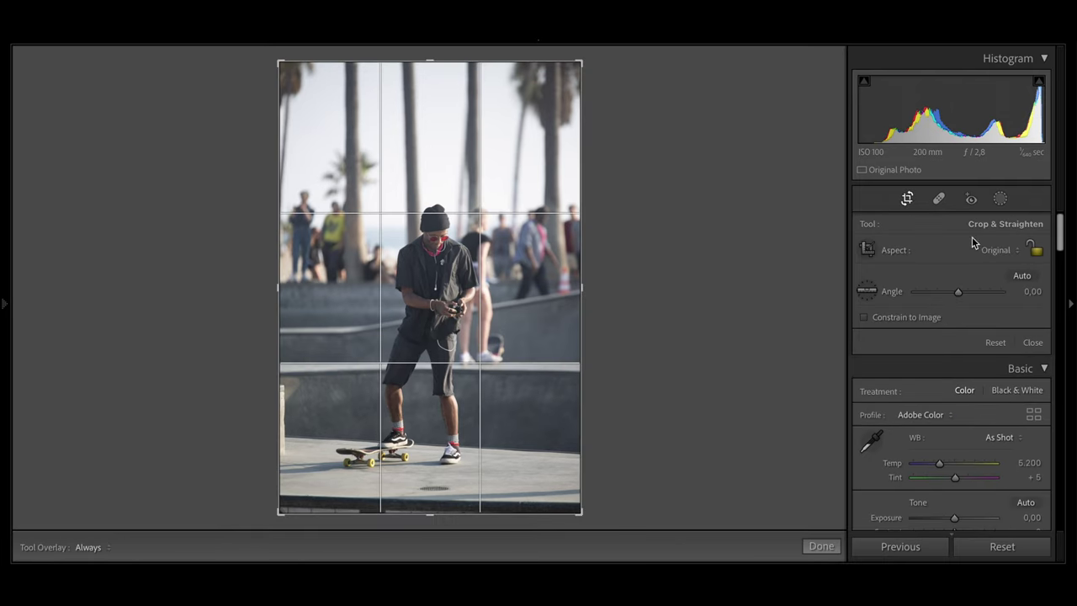
click(986, 250)
click(983, 307)
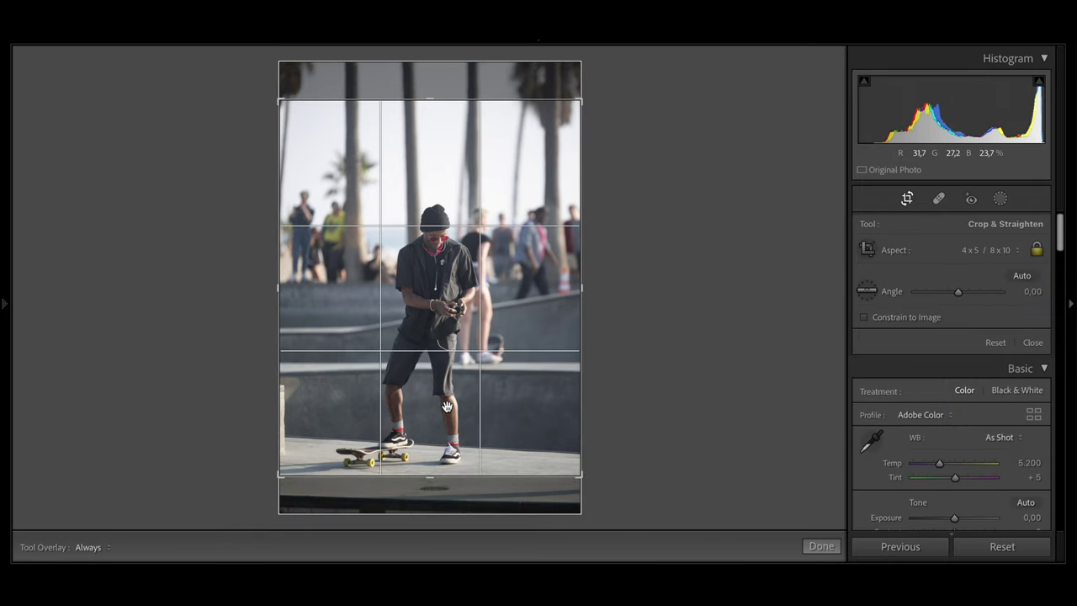
drag(429, 337, 429, 326)
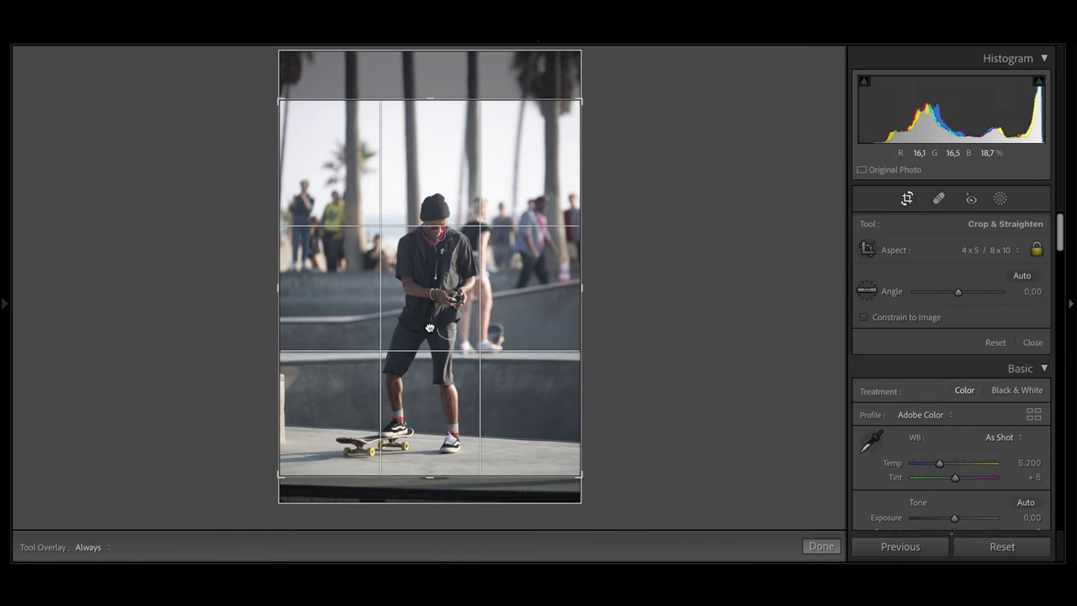
drag(282, 294, 286, 291)
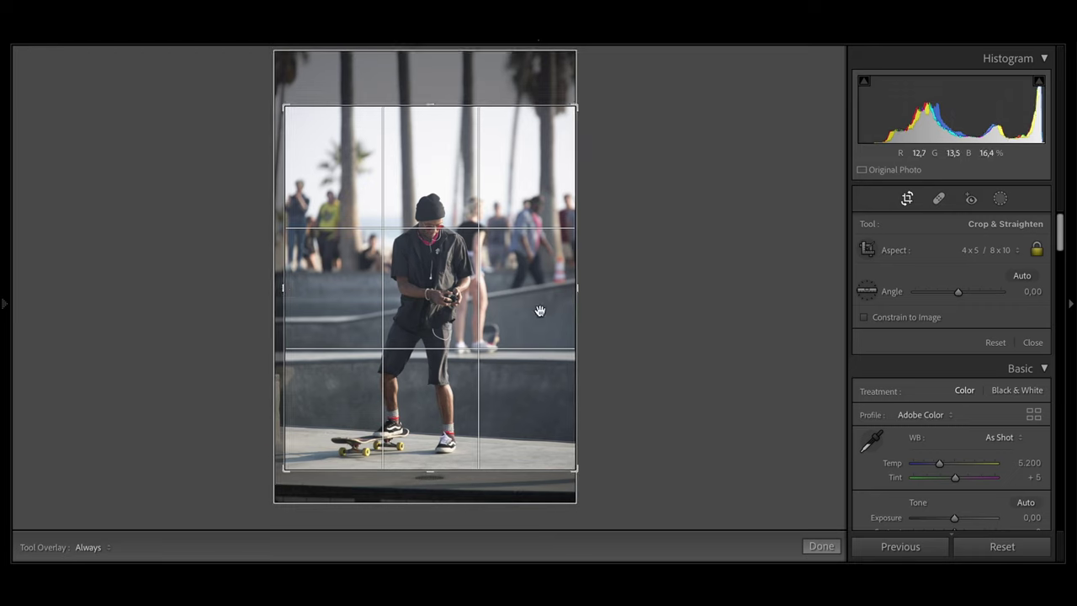
drag(574, 291, 573, 291)
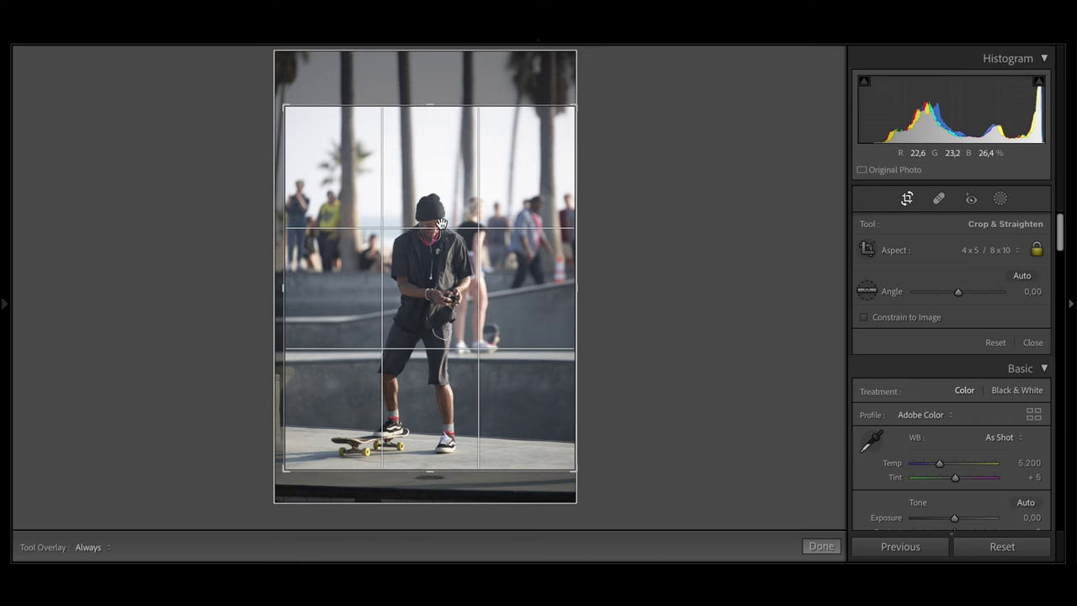
key(Return)
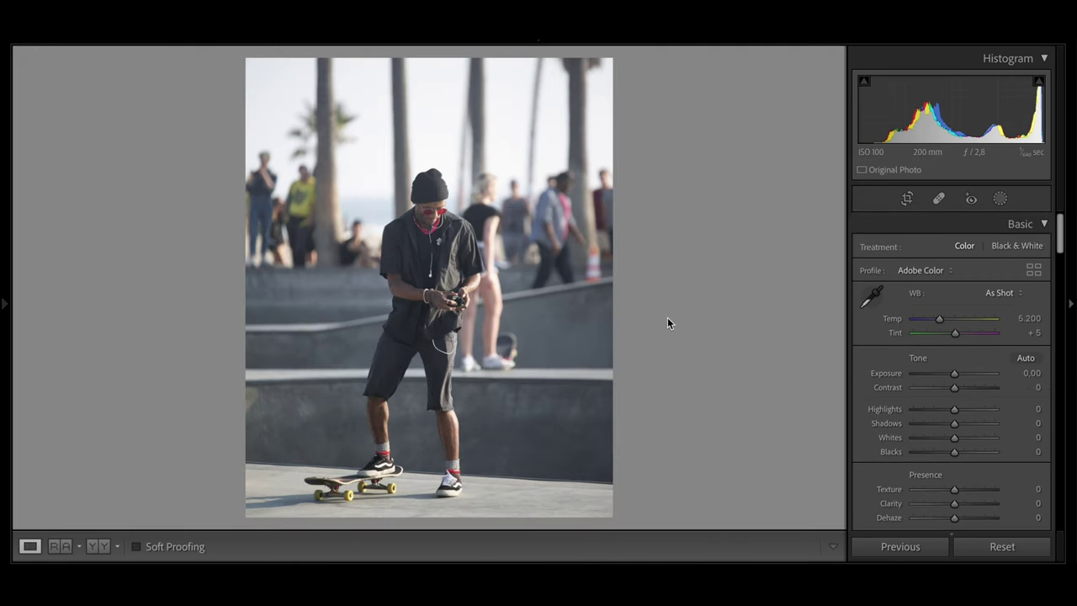
Step: Try the Auto, Daylight, Cloudy and Shade white balance presets on the skateboarder photo
click(1000, 293)
click(994, 308)
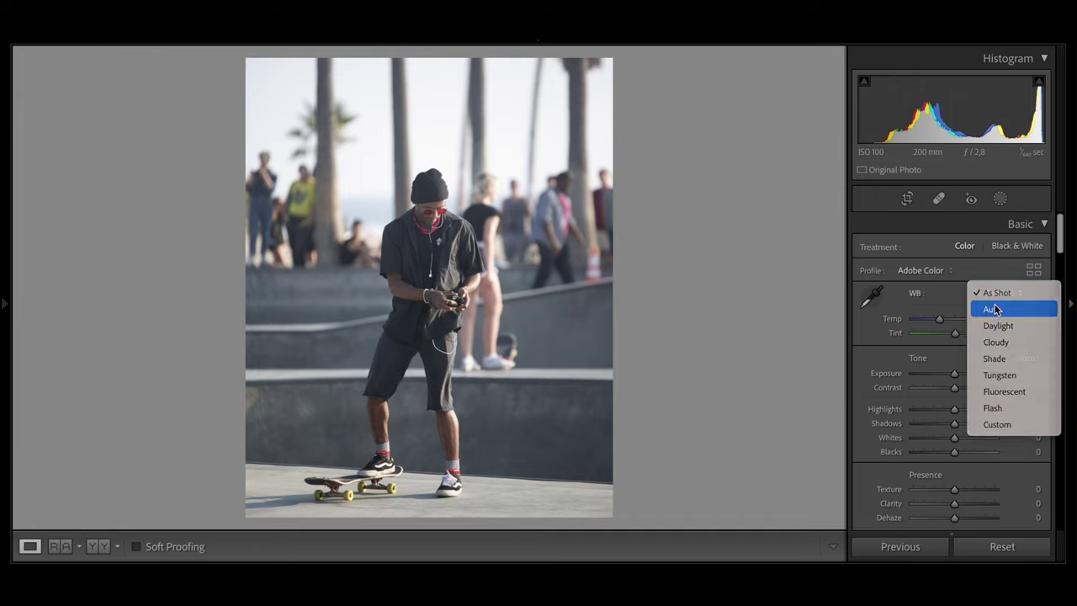
click(1002, 295)
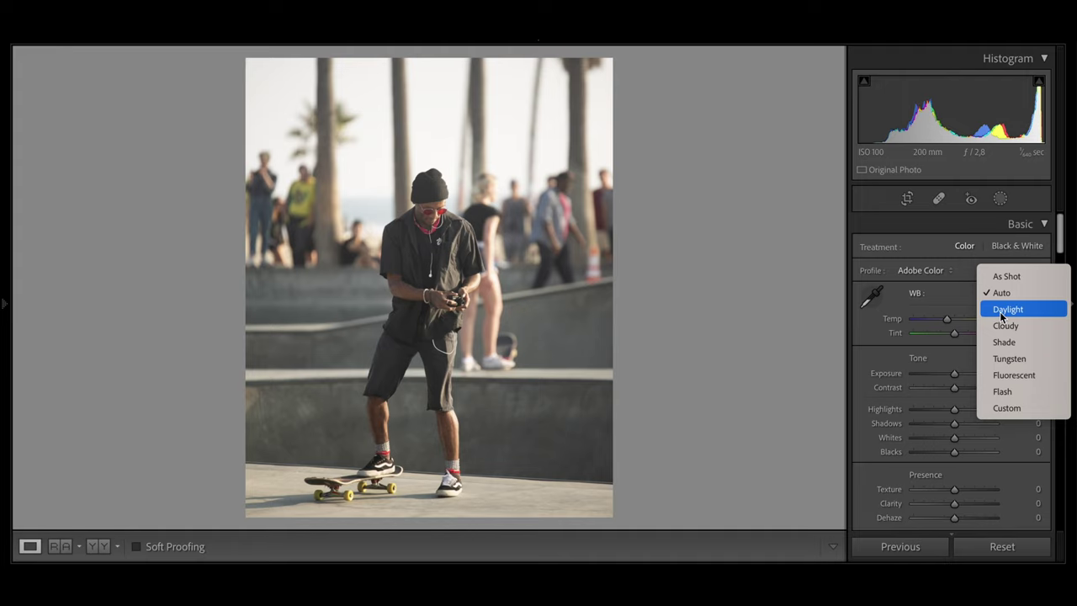
click(998, 310)
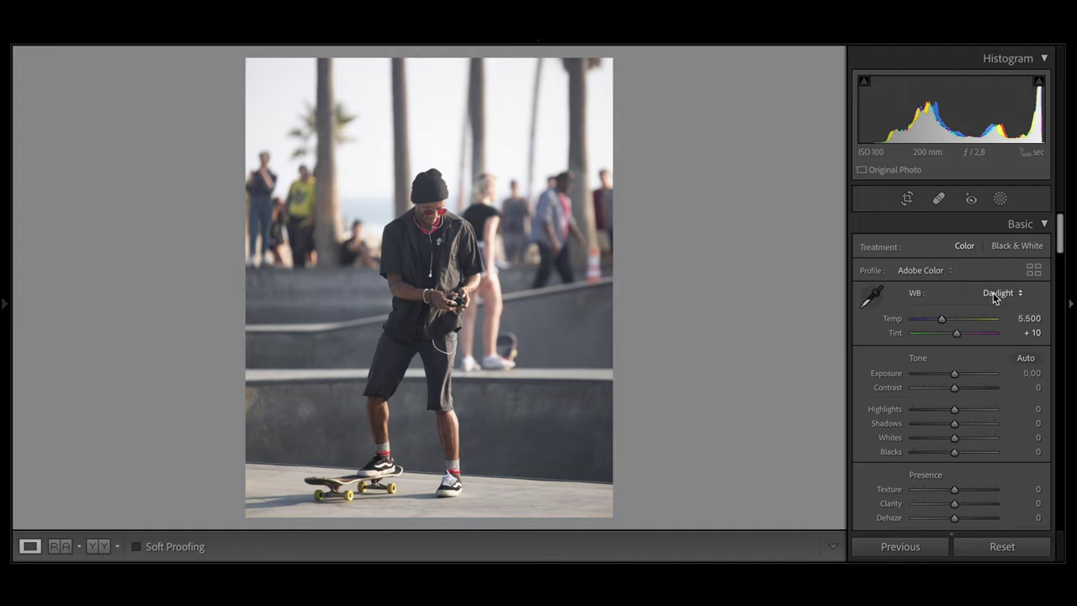
click(995, 293)
click(994, 311)
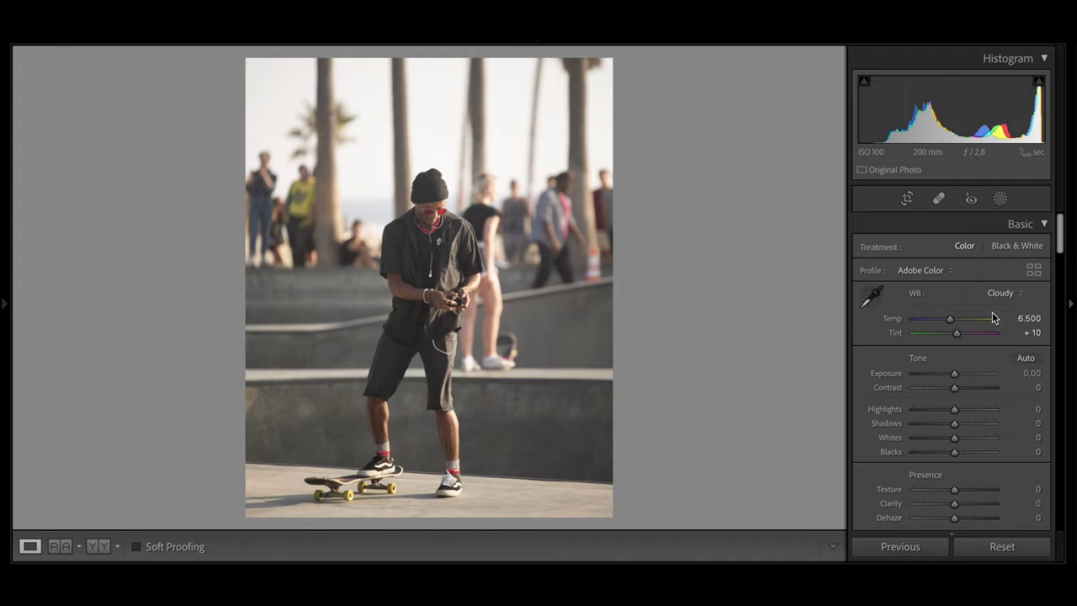
click(998, 293)
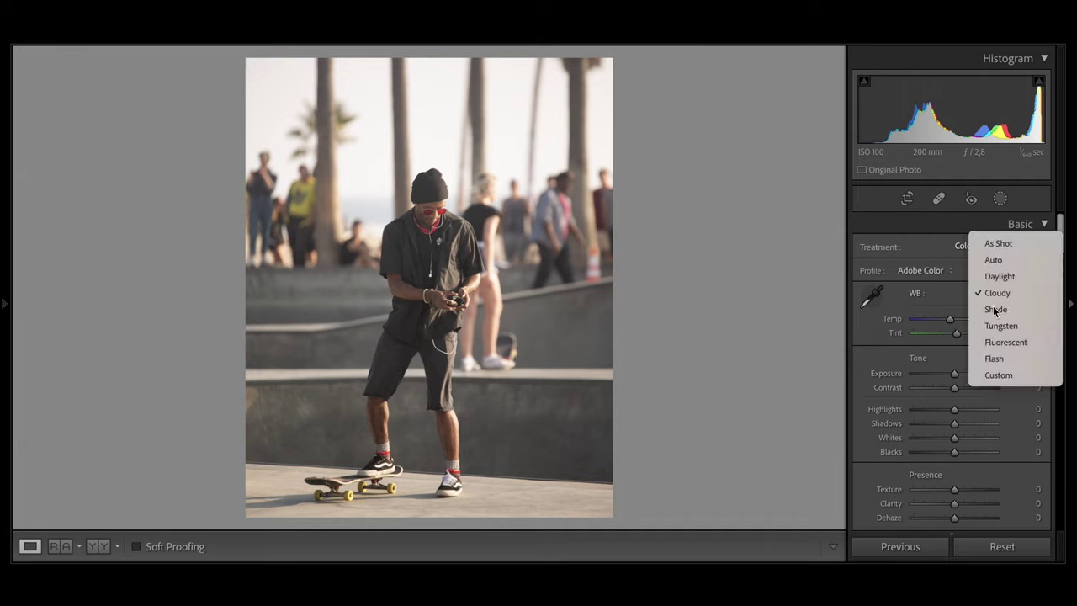
click(995, 310)
click(1000, 292)
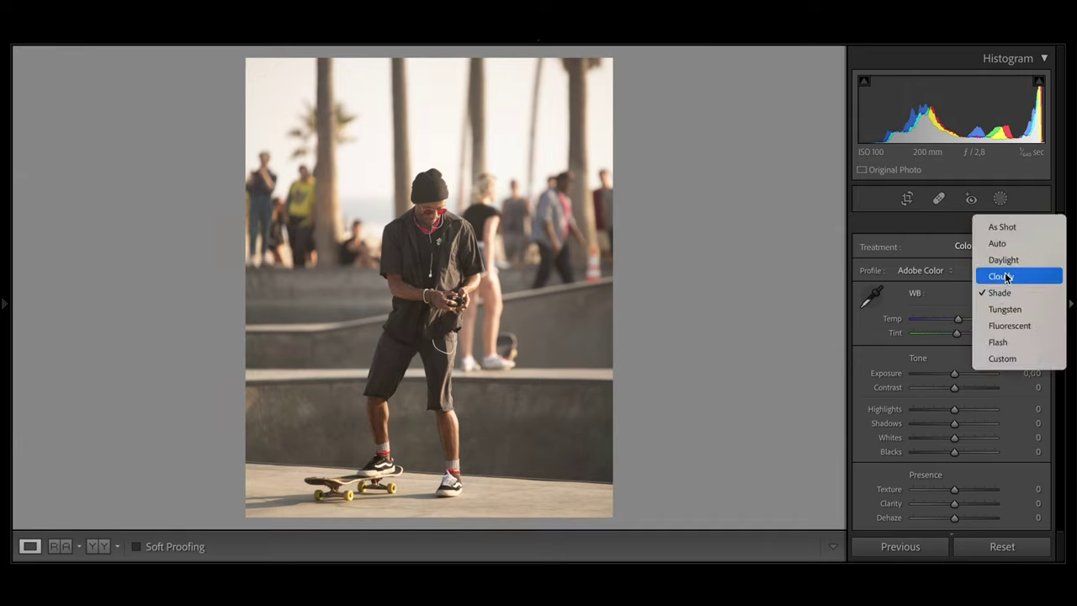
click(1004, 274)
Step: Settle on Cloudy white balance at Temp 6,500 and lower Exposure to -0,34
click(998, 292)
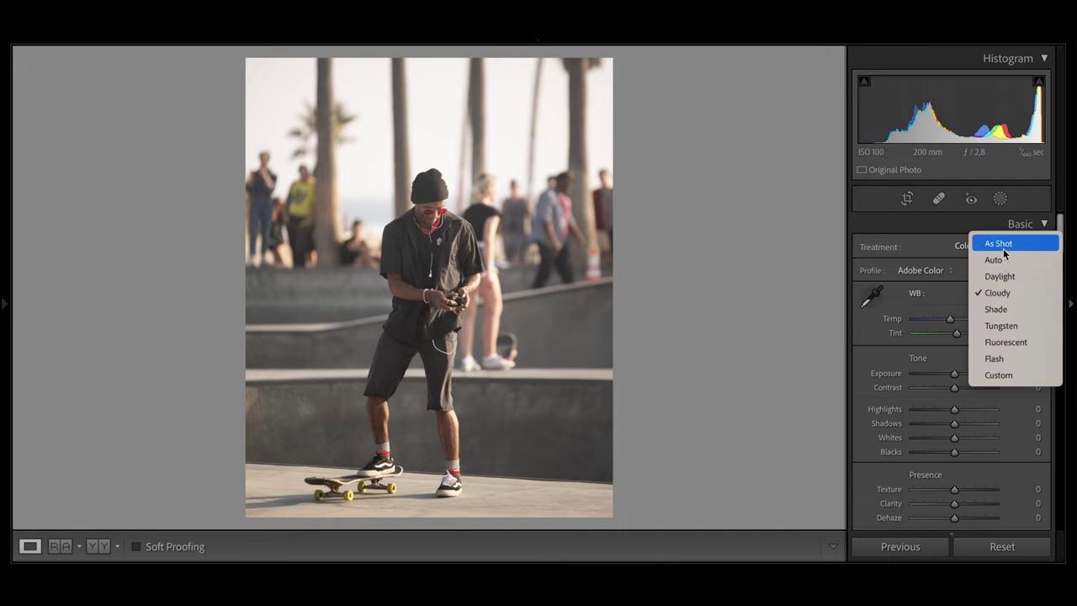
click(997, 244)
click(990, 292)
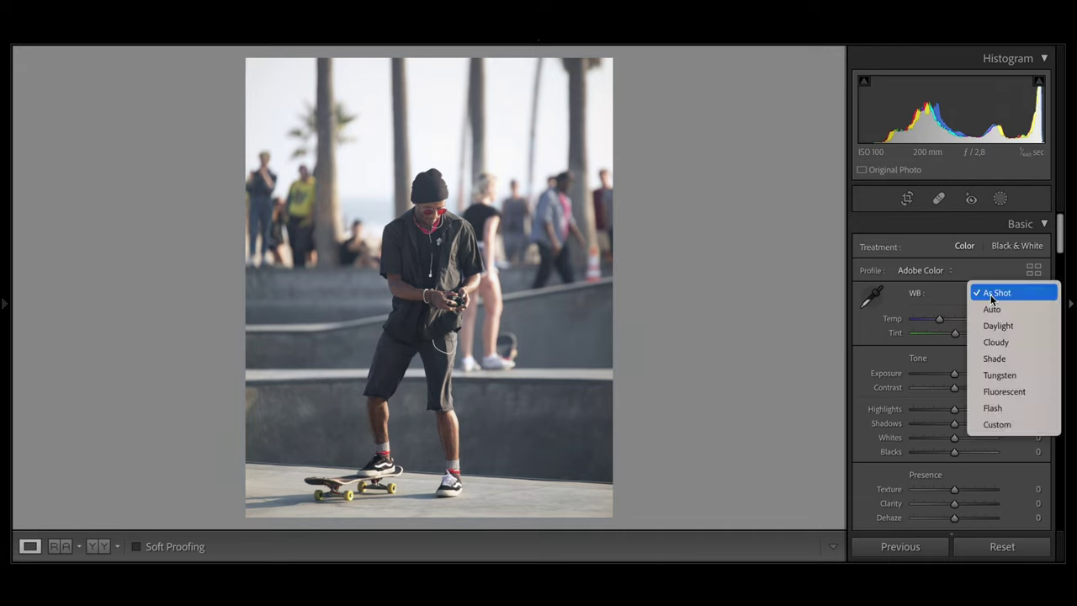
click(991, 340)
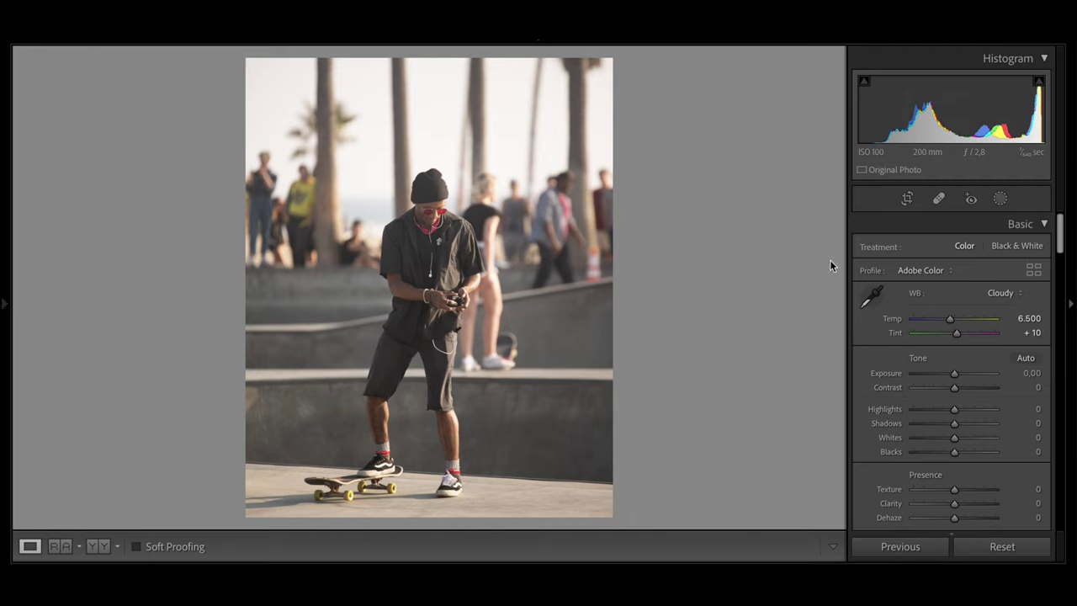
drag(954, 373, 947, 427)
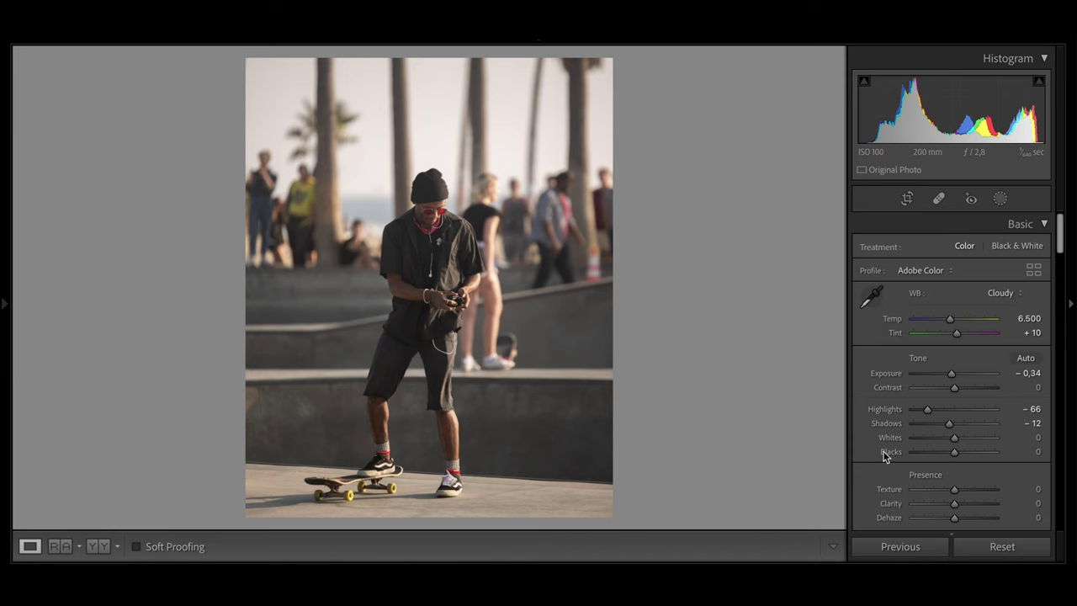
Step: Compare the Cloudy 6,500, Tint +10 edit against the original photo
key(y)
key(y)
scroll(877, 453, down, 3)
scroll(889, 341, up, 3)
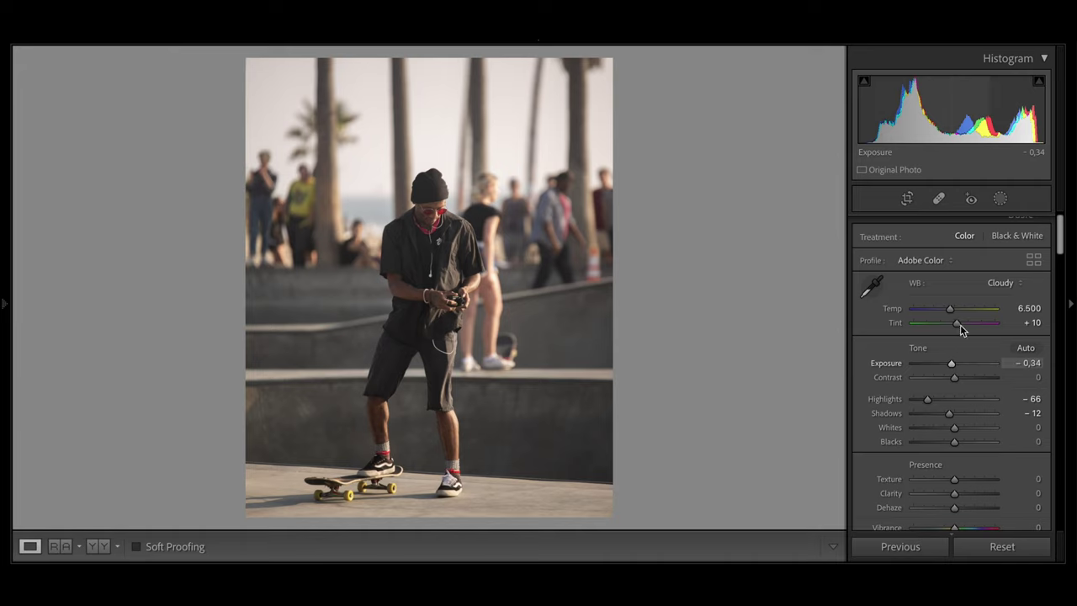
Step: Build an S-shaped tone curve with shadow, midtone and highlight points, lifting the black point to output 10
scroll(884, 425, down, 3)
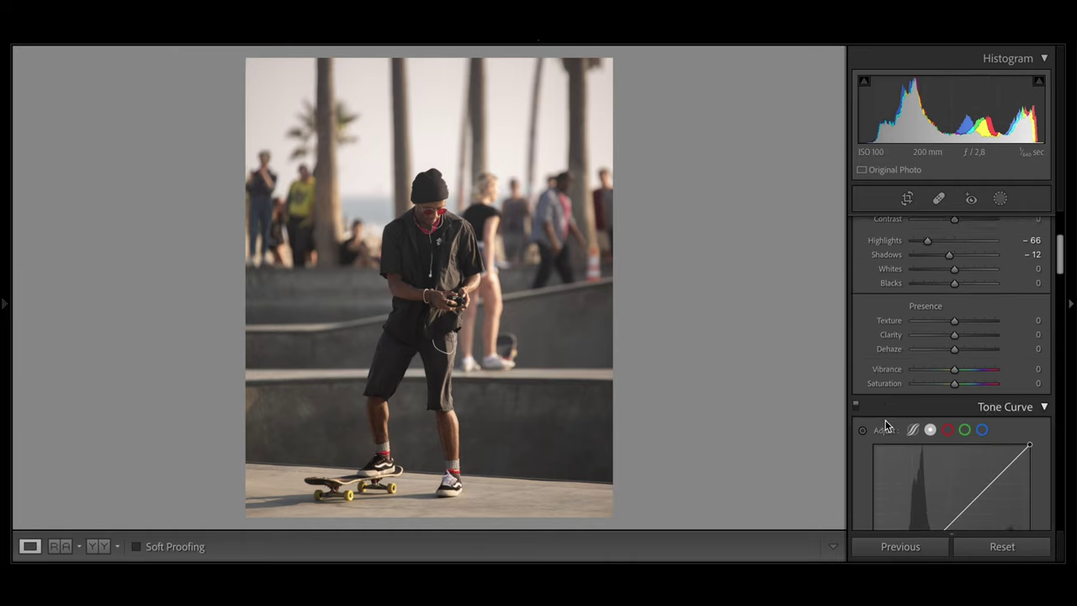
scroll(885, 425, down, 3)
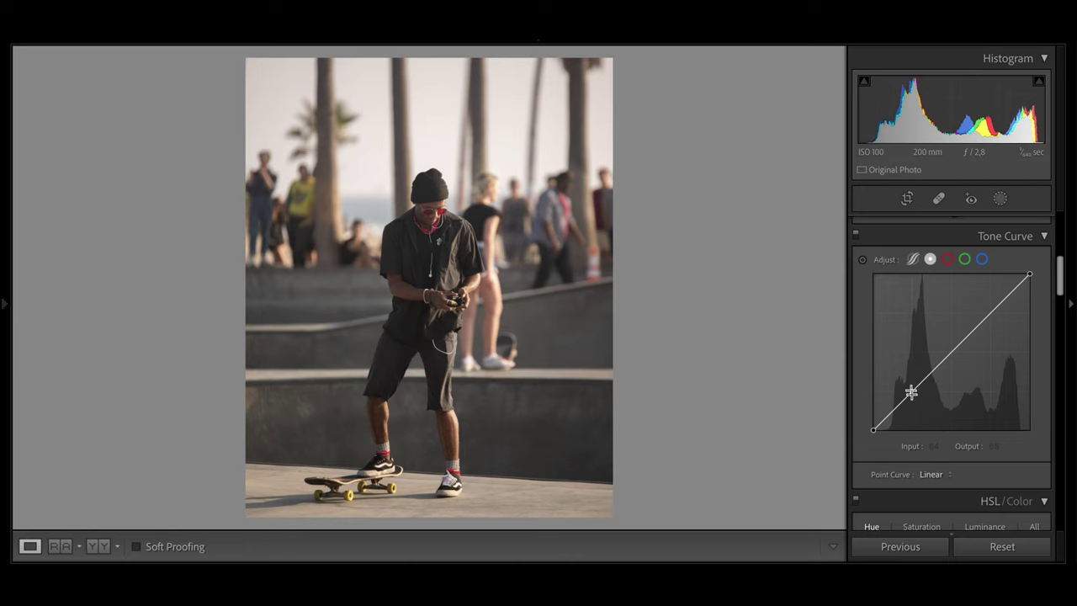
drag(912, 392, 915, 405)
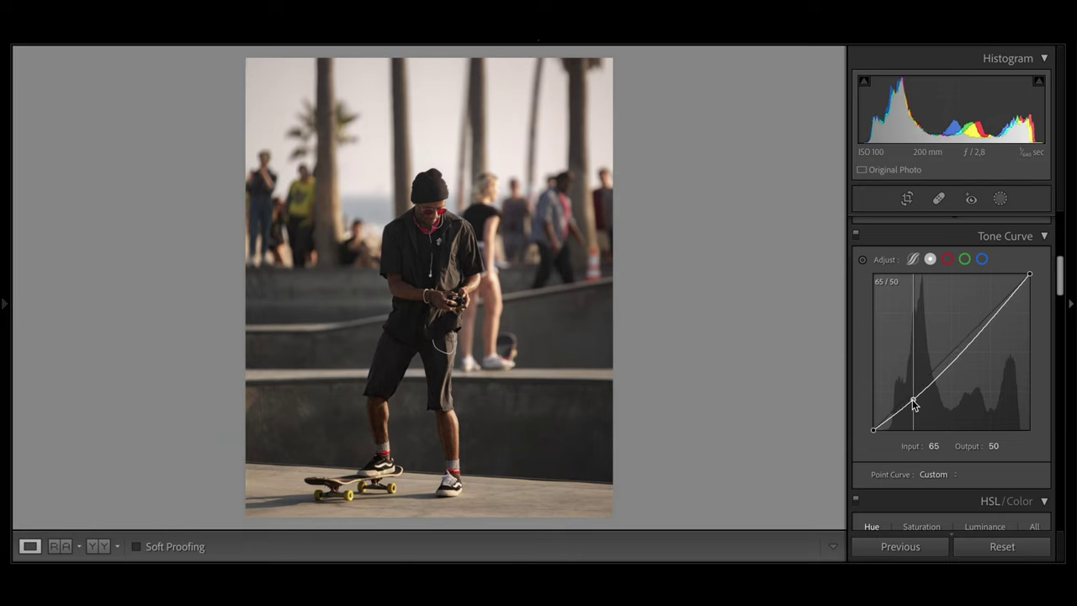
click(954, 360)
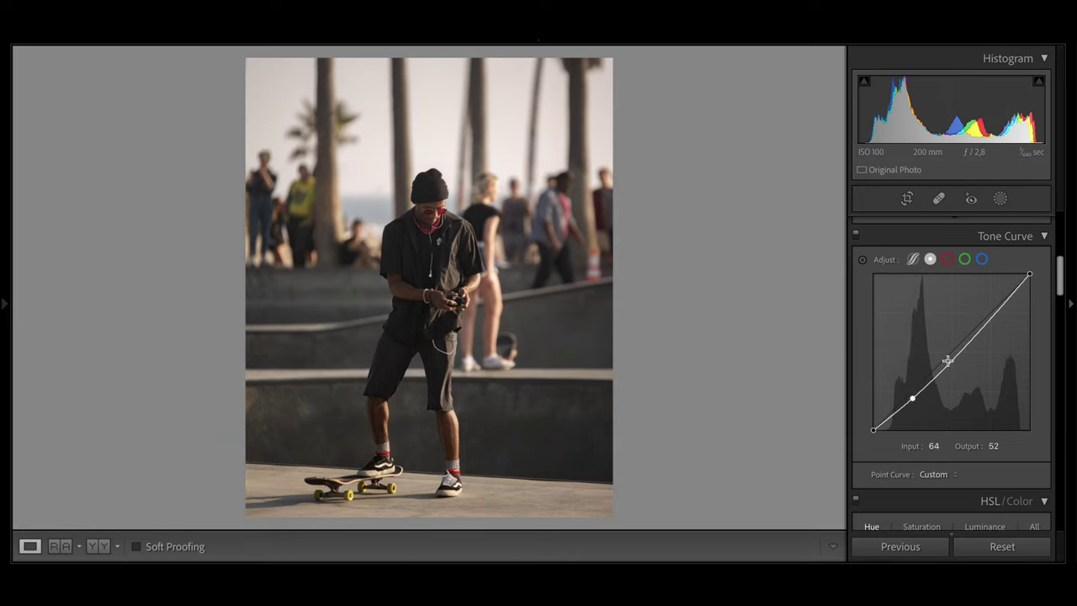
drag(955, 360, 949, 353)
drag(988, 313, 991, 306)
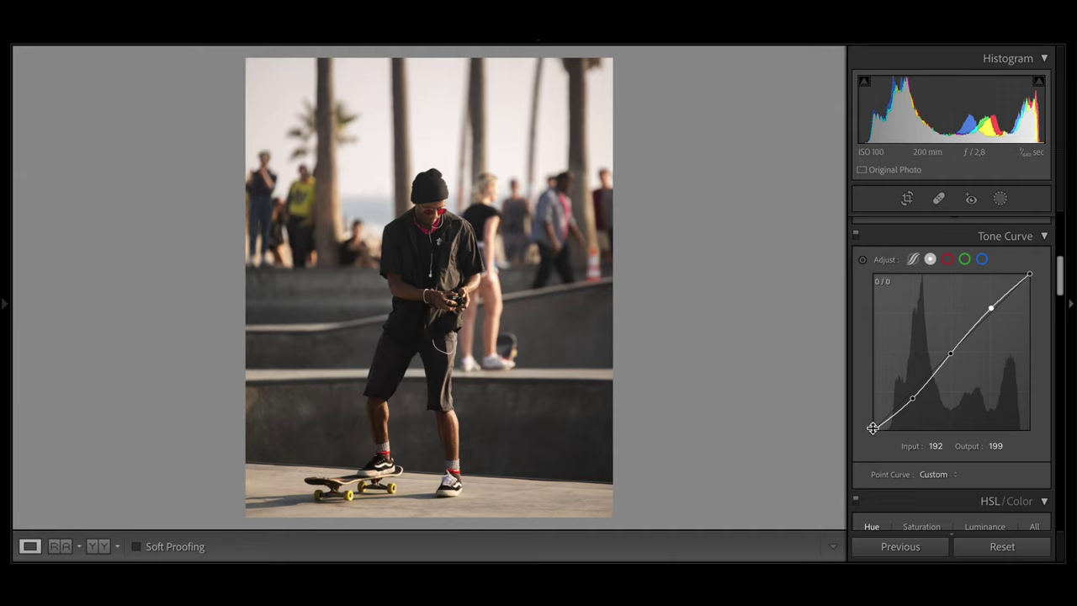
drag(872, 427, 871, 424)
Step: Fine-tune the shadow, midtone and highlight curve points, then compare Before/After
click(912, 398)
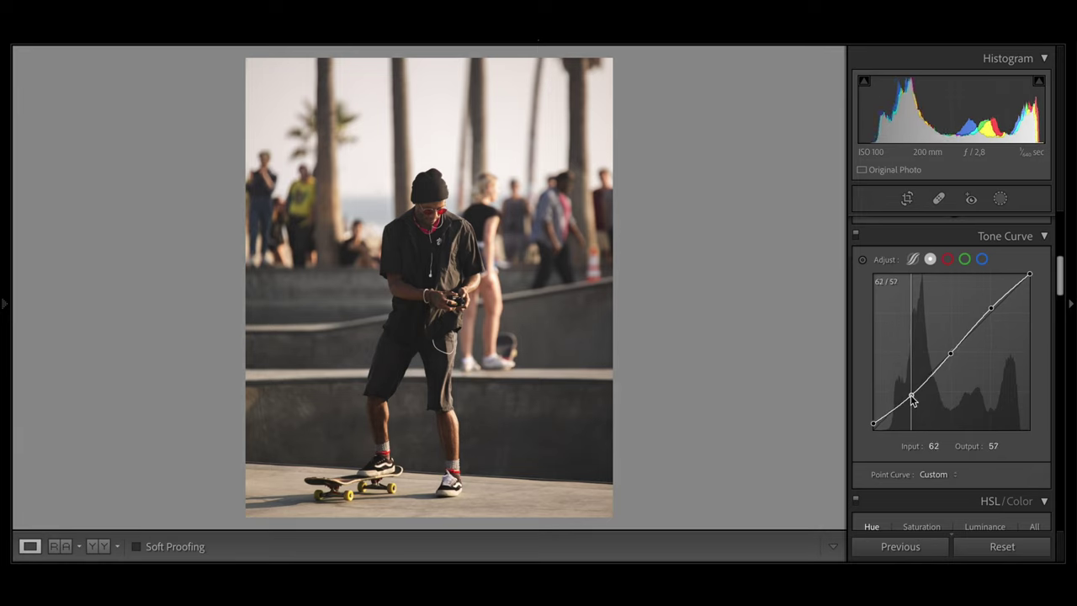
drag(911, 397, 911, 399)
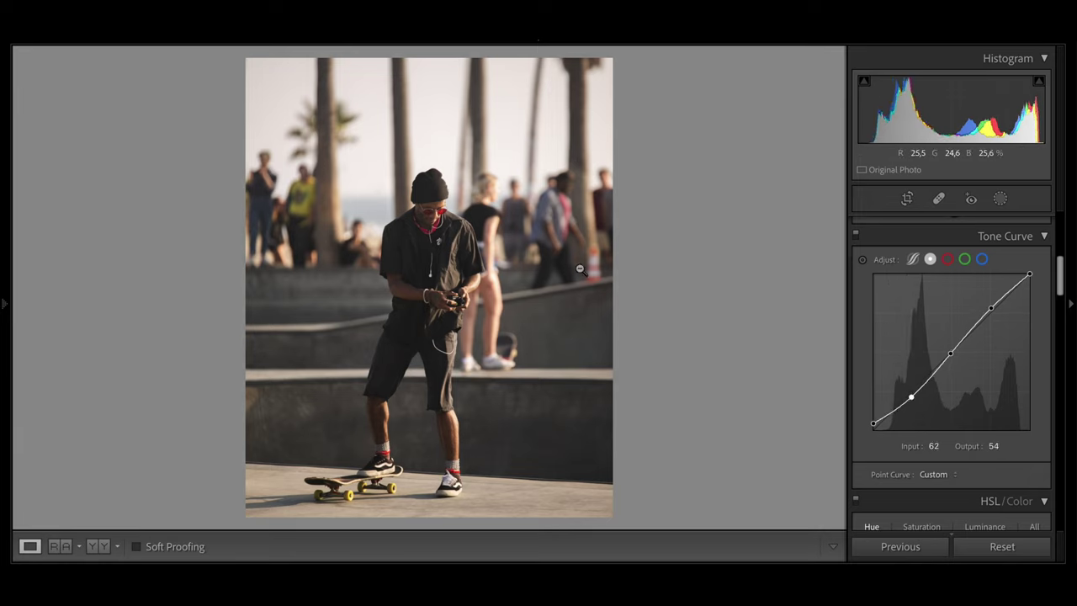
drag(950, 354, 949, 350)
drag(995, 307, 989, 307)
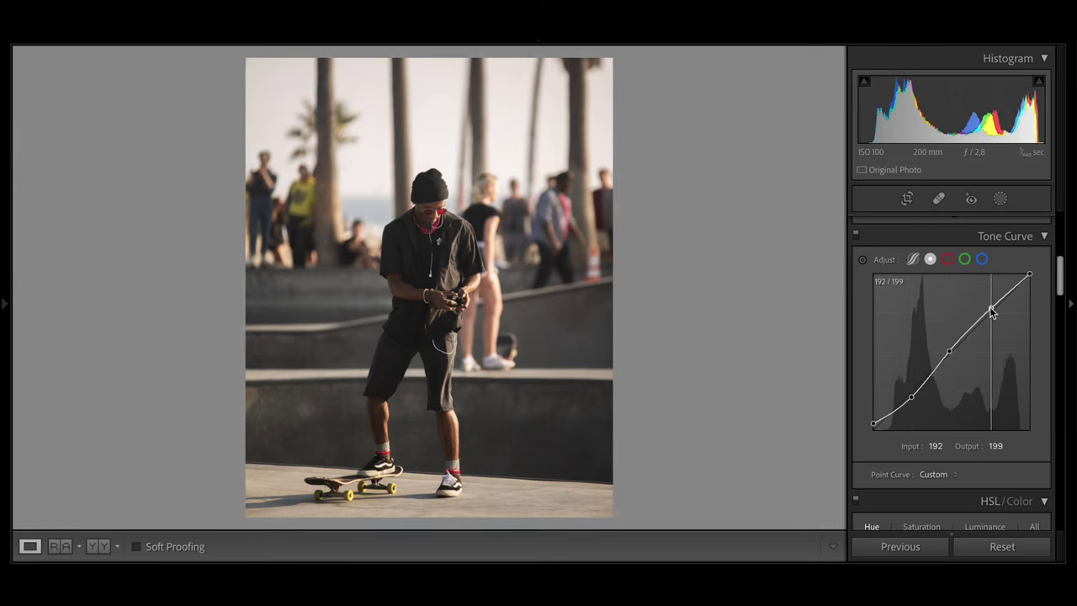
key(y)
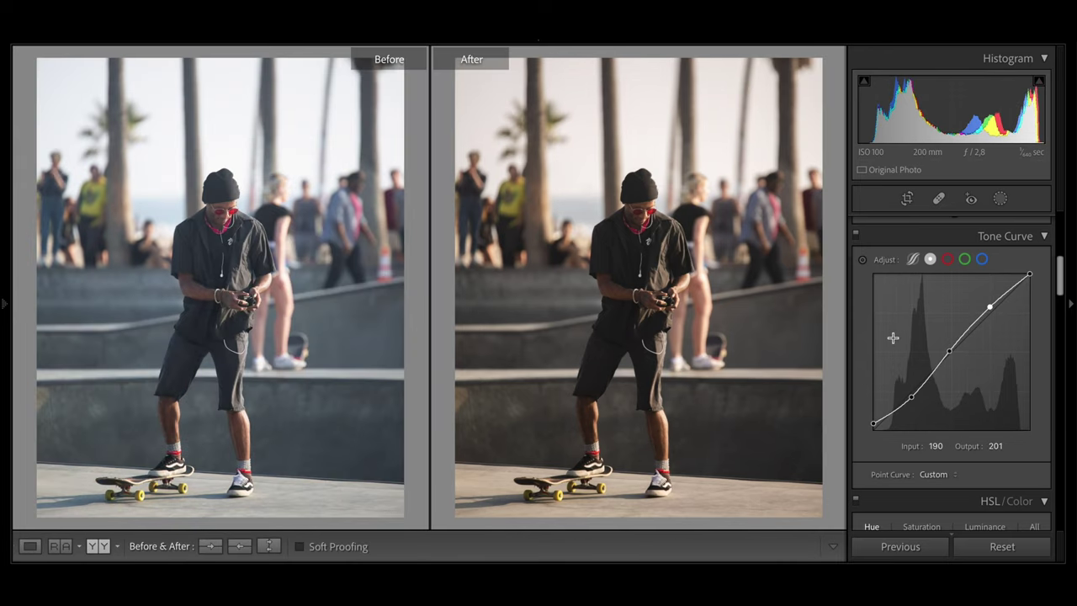
key(y)
scroll(868, 385, up, 5)
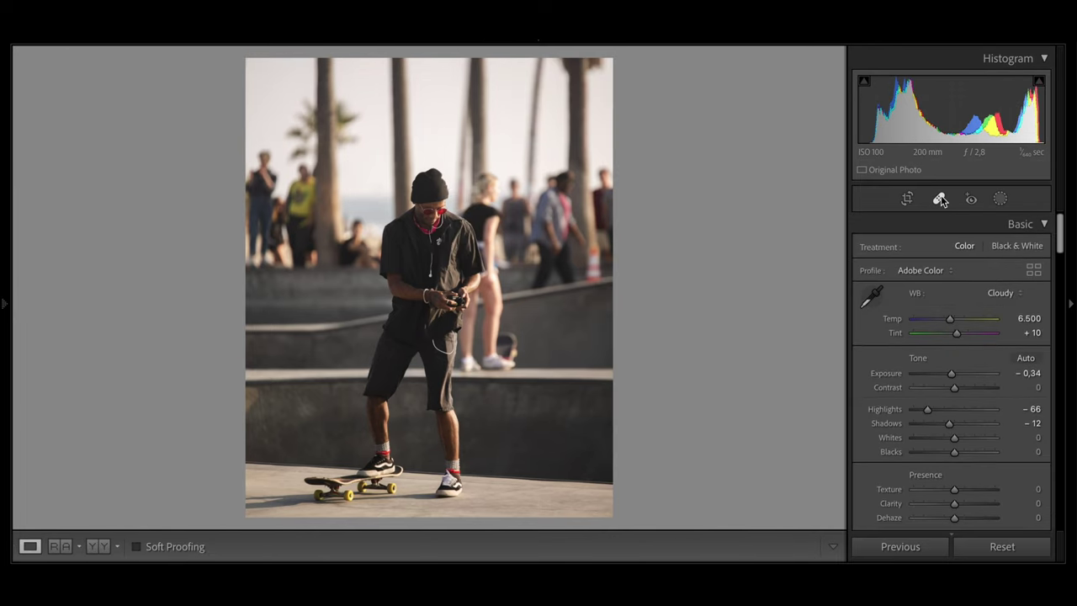
Step: Add a feathered radial gradient on the right side behind the skater, warmed to Temp 53, Tint 46, Exposure +0,36
click(999, 198)
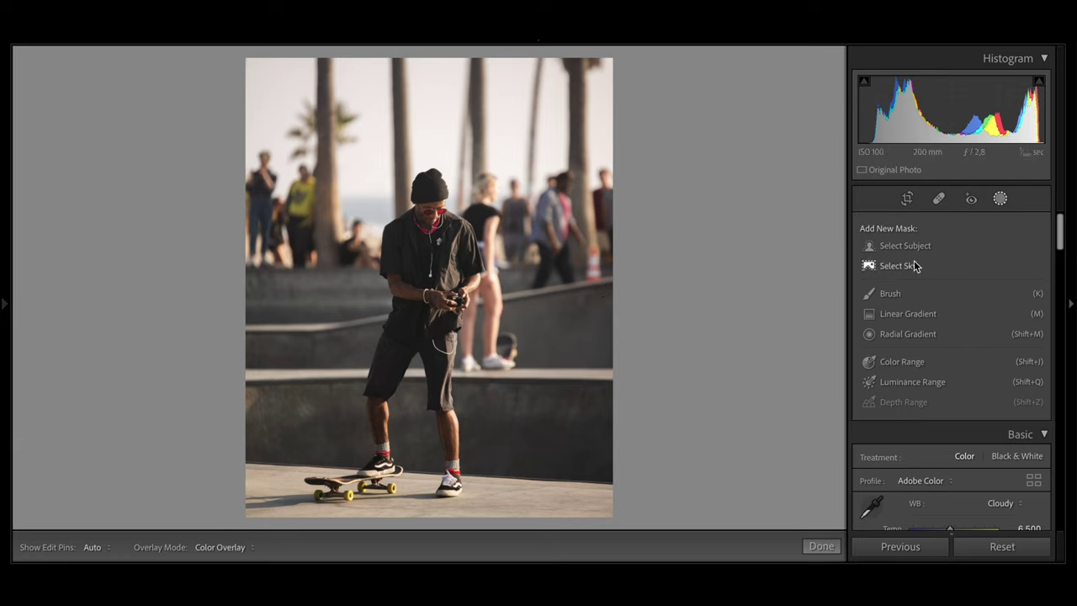
click(898, 334)
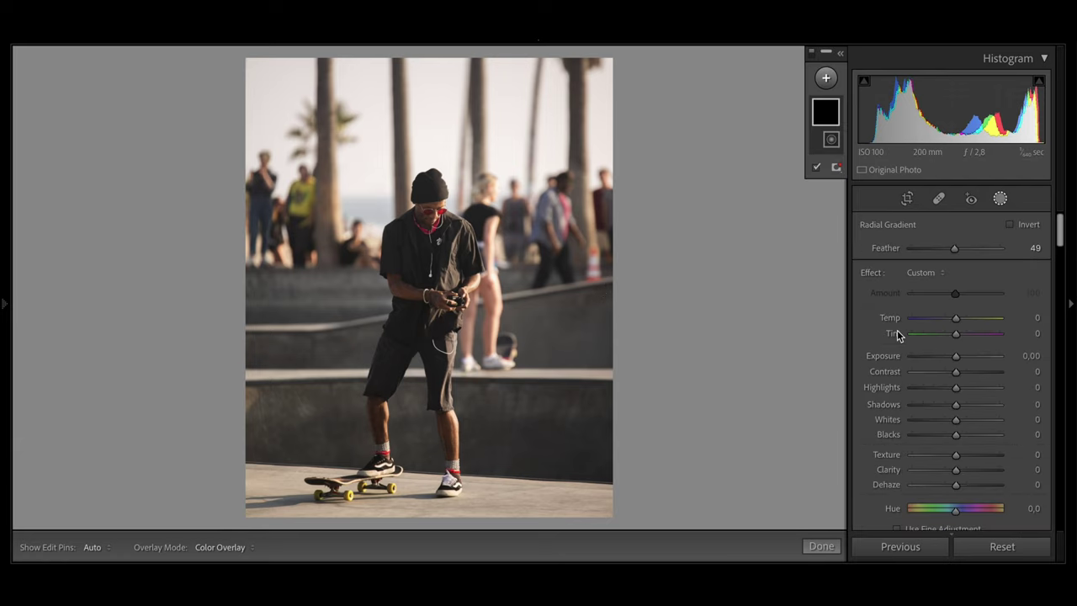
mouse_move(616, 229)
mouse_down()
mouse_move(783, 499)
mouse_move(819, 527)
mouse_up()
mouse_move(608, 216)
mouse_down()
mouse_move(732, 284)
mouse_move(689, 254)
mouse_up()
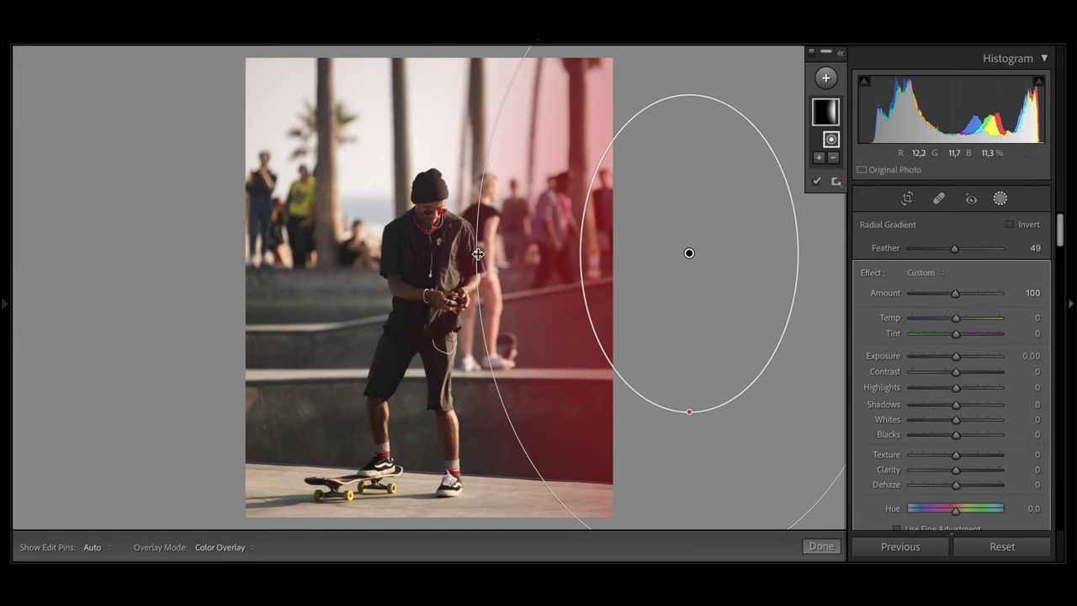
drag(478, 254, 461, 254)
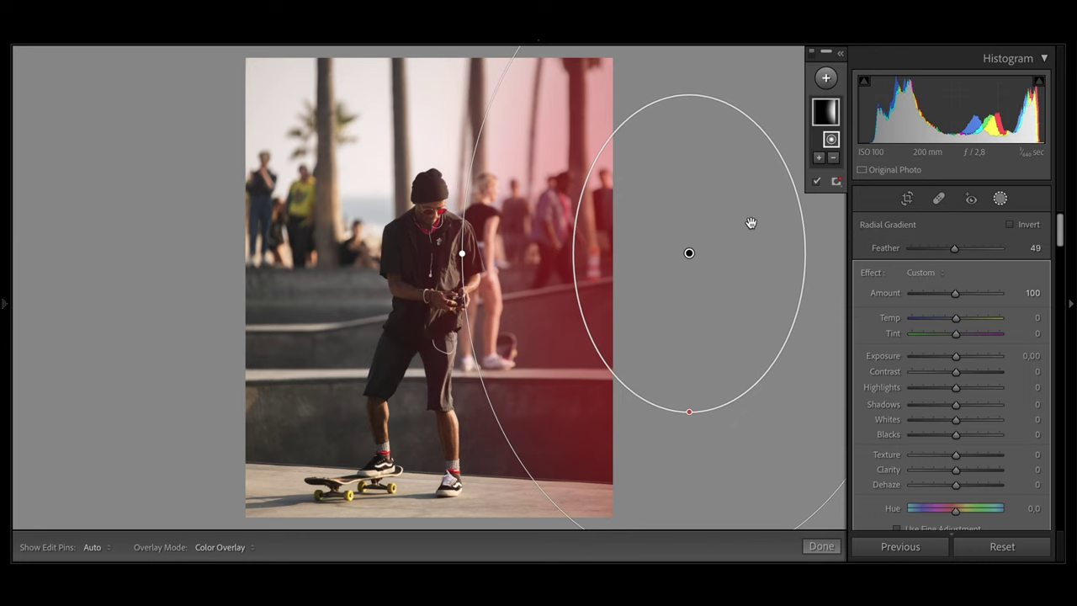
mouse_move(693, 252)
mouse_down()
mouse_move(709, 255)
mouse_move(700, 254)
mouse_up()
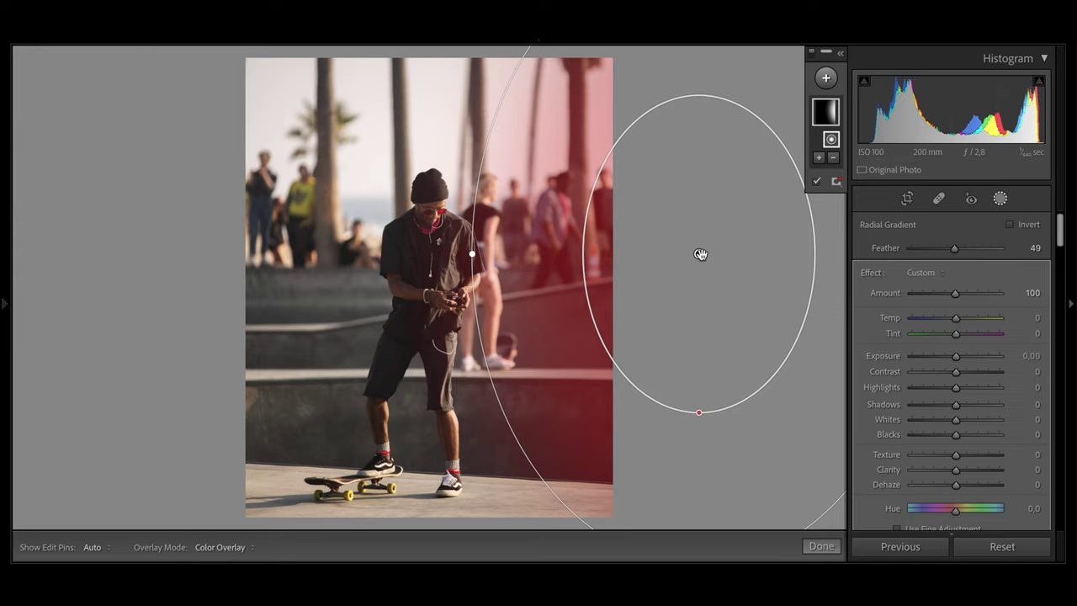
drag(701, 254, 697, 269)
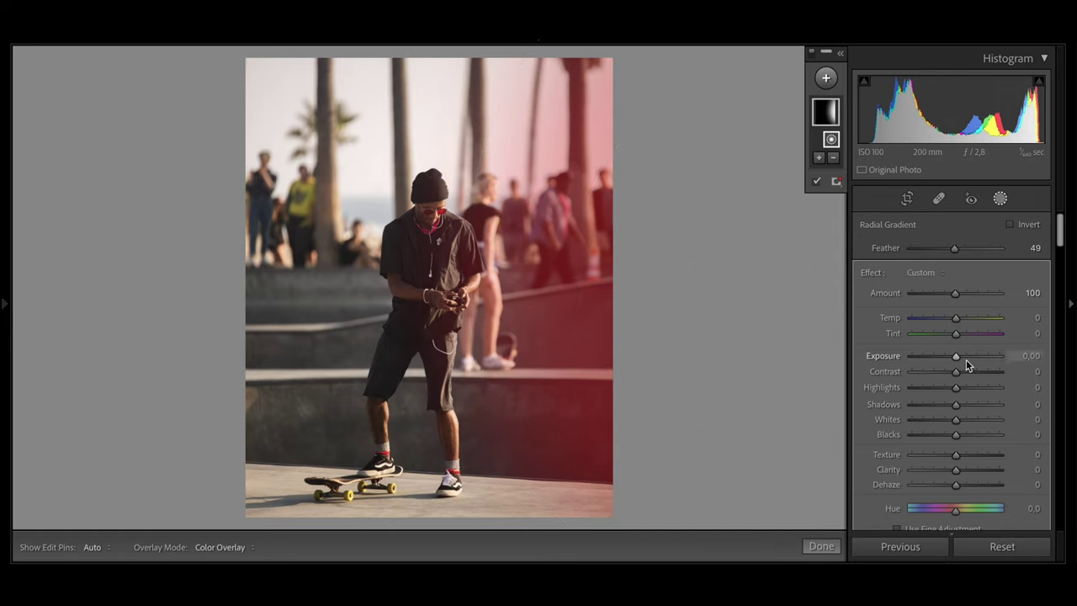
drag(956, 356, 980, 324)
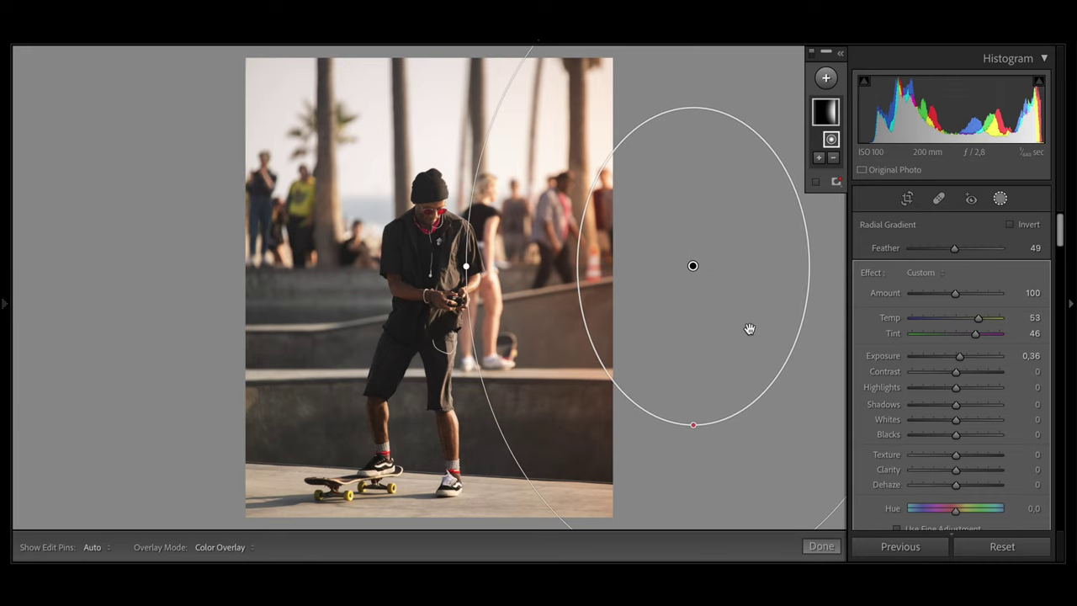
click(811, 54)
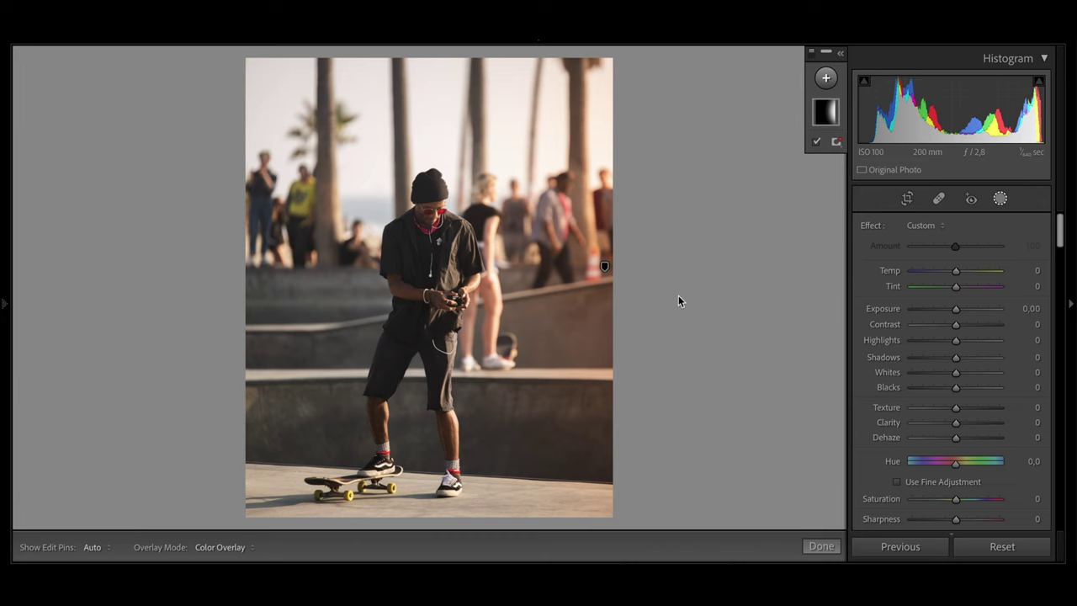
Step: Compare Before/After, close masking, fit the photo to view and switch to Lights Out
key(y)
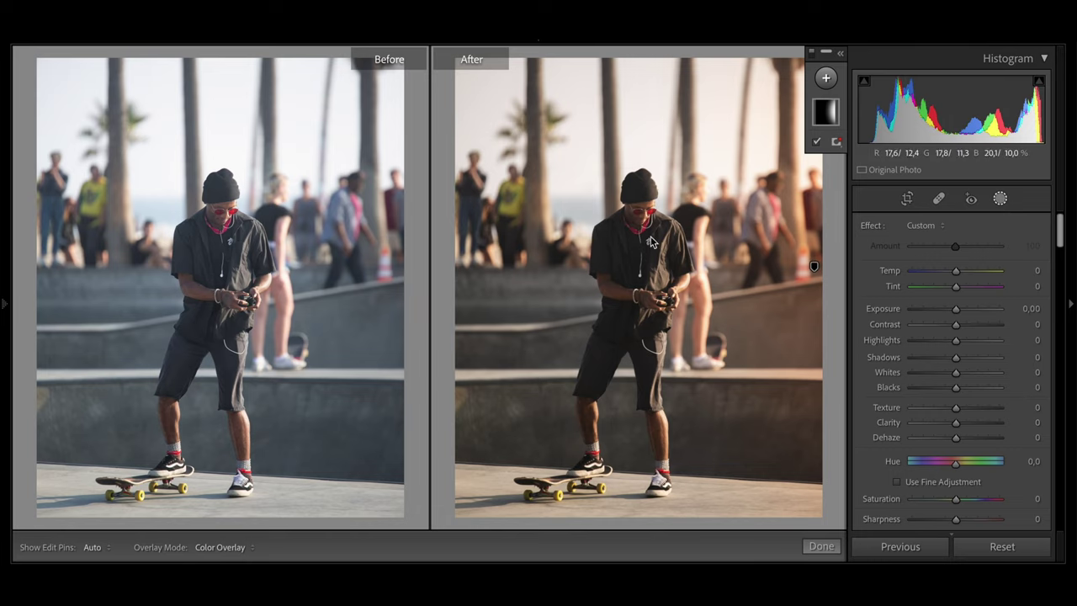
key(y)
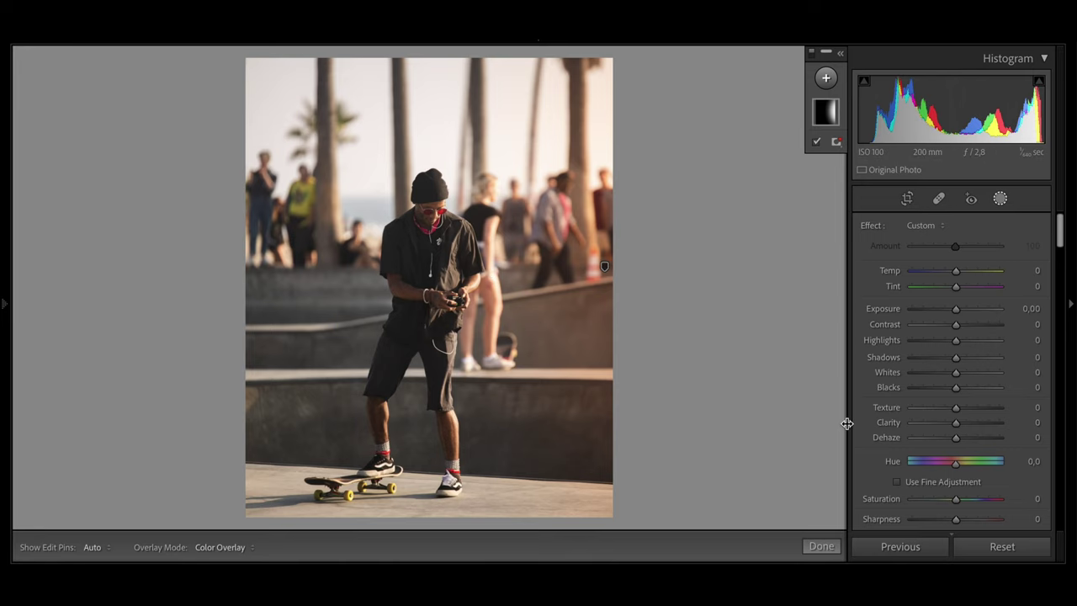
click(821, 546)
key(ctrl+minus)
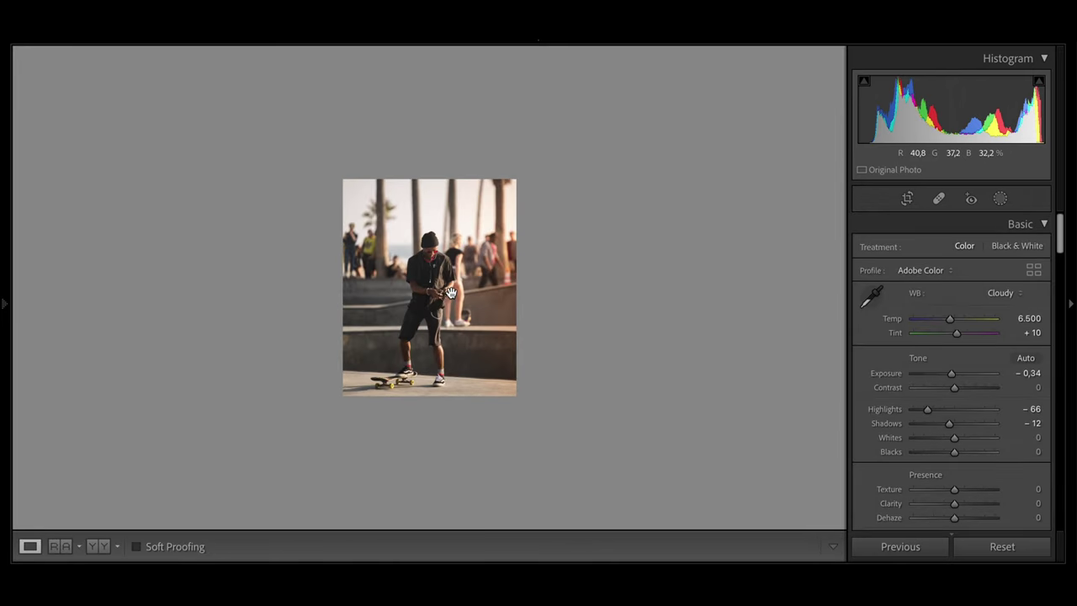
key(ctrl+equal)
key(ctrl+equal)
key(ctrl+minus)
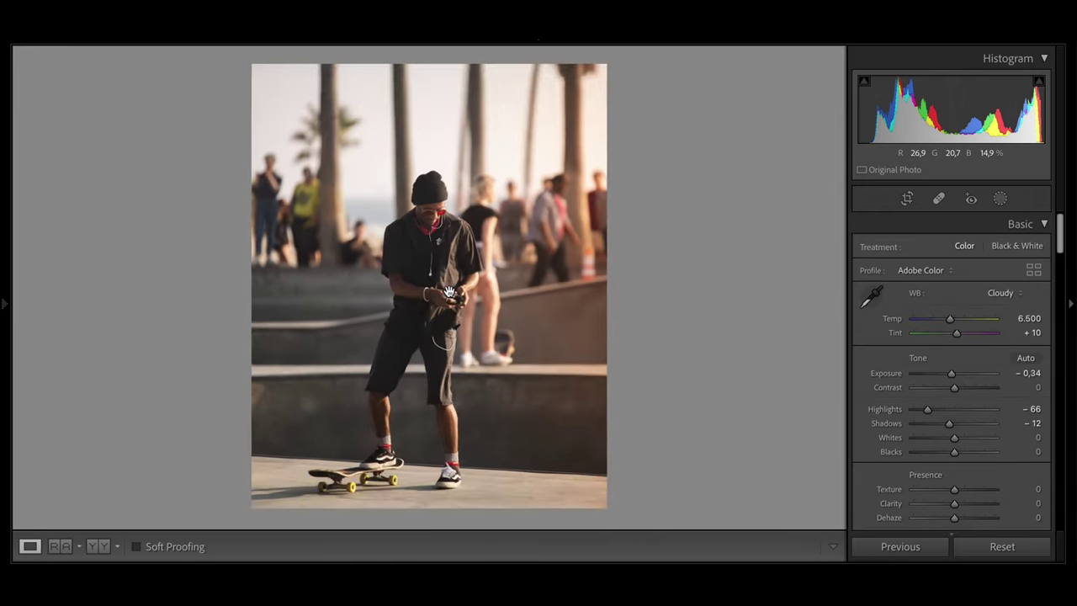
key(l)
key(l)
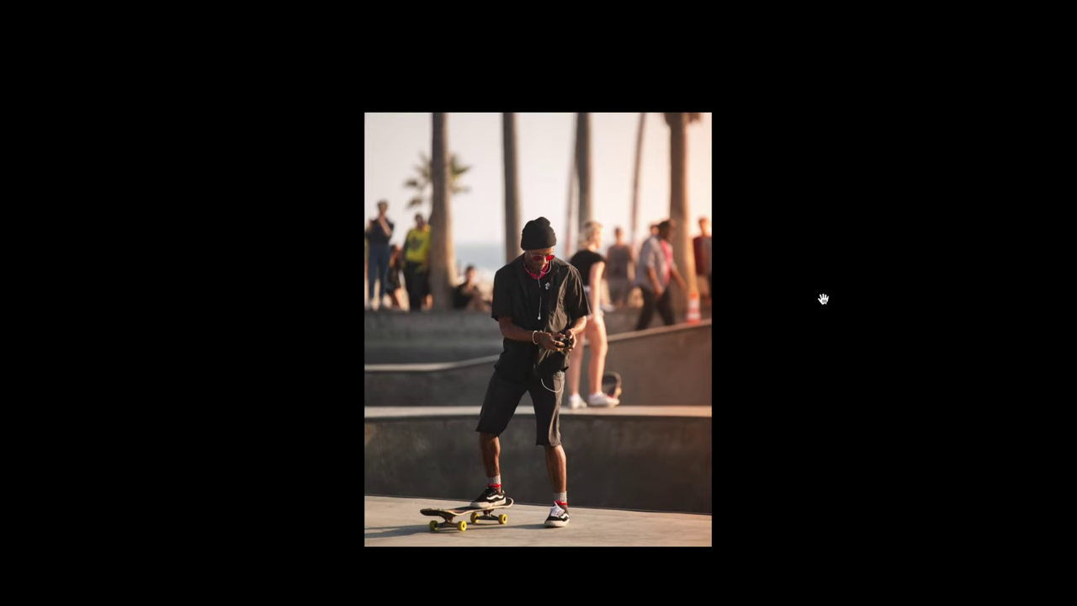
Step: Exit Lights Out back to the standard Develop view of the skateboarder photo
key(l)
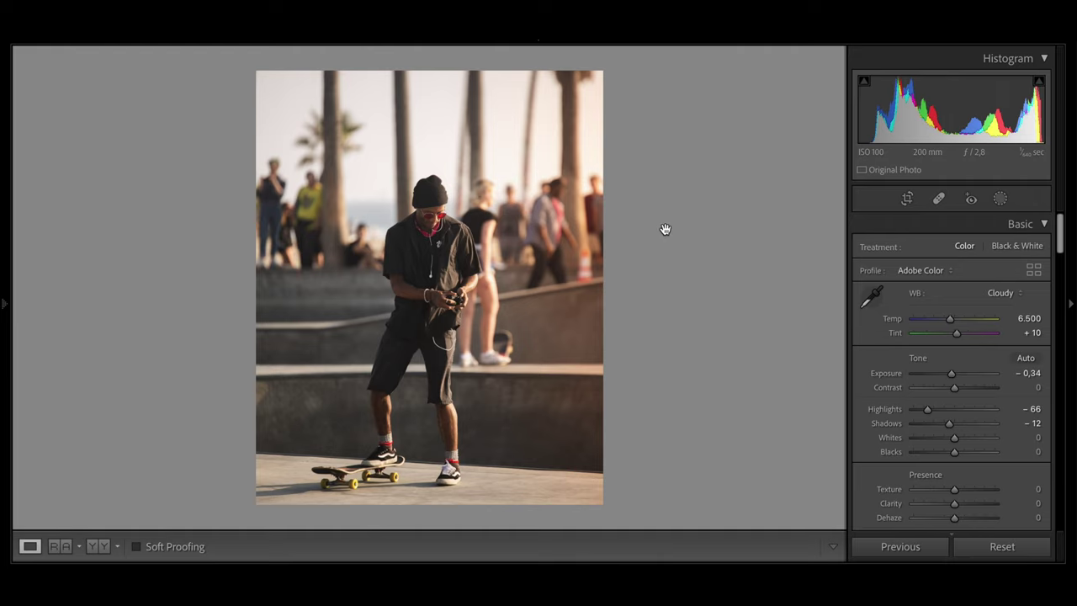
mouse_move(755, 43)
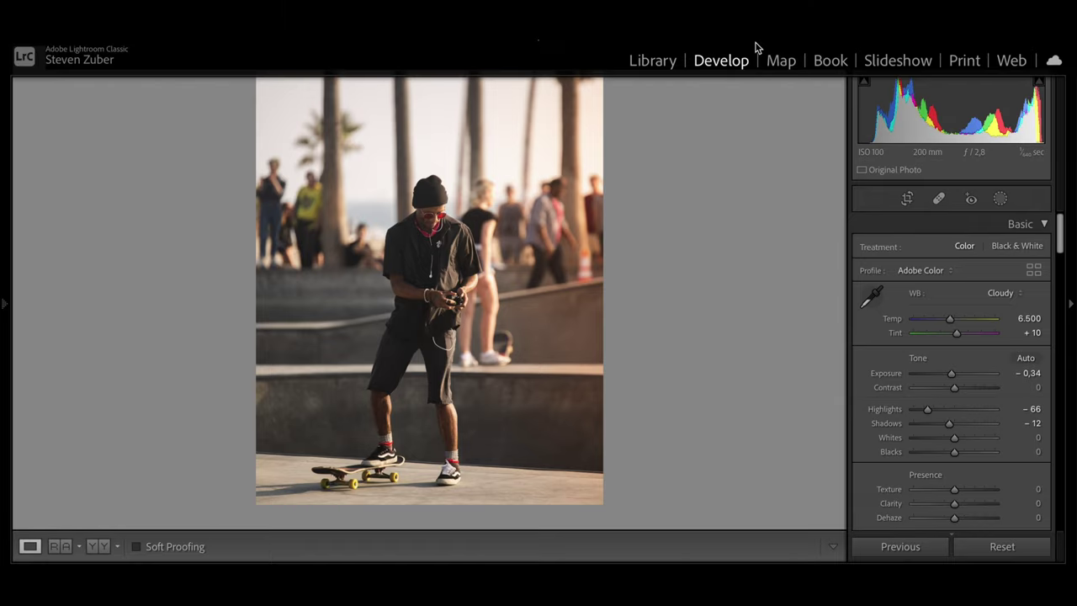